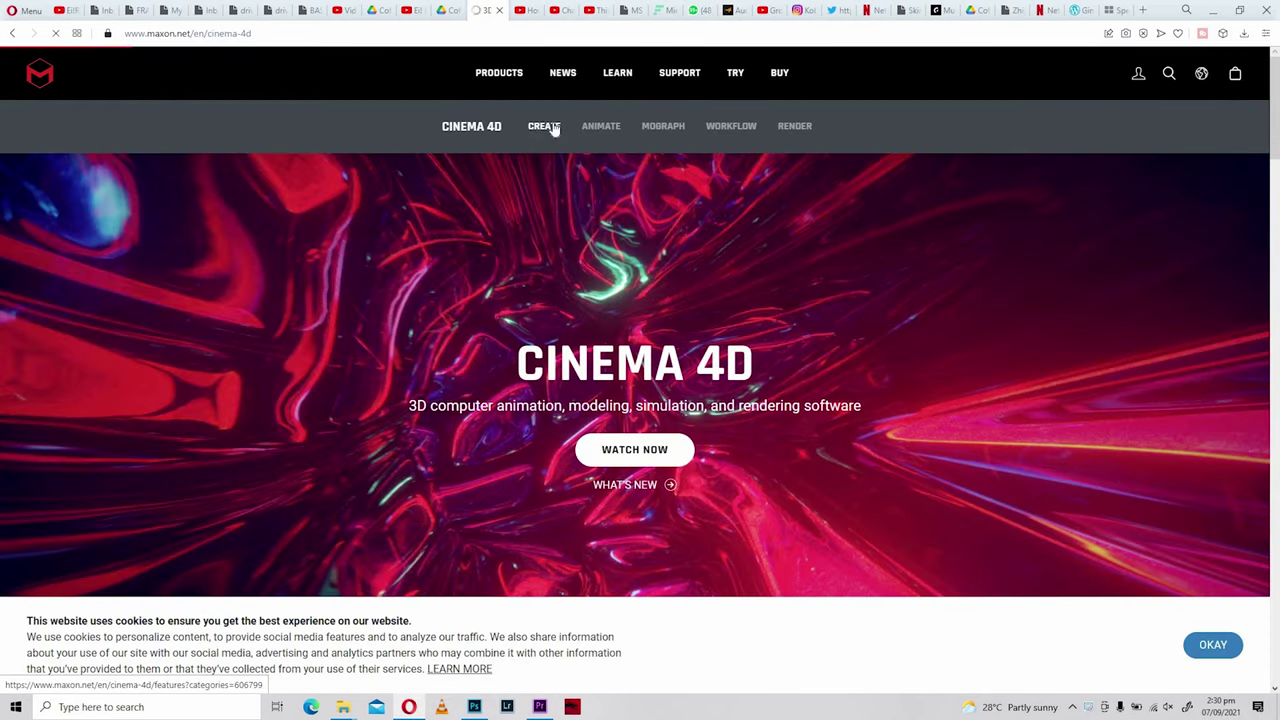
Open the Magic Bullet Cosmo page under Red Giant Complete on Maxon's site and review its skin smoothing comparison.
left_click(491, 80)
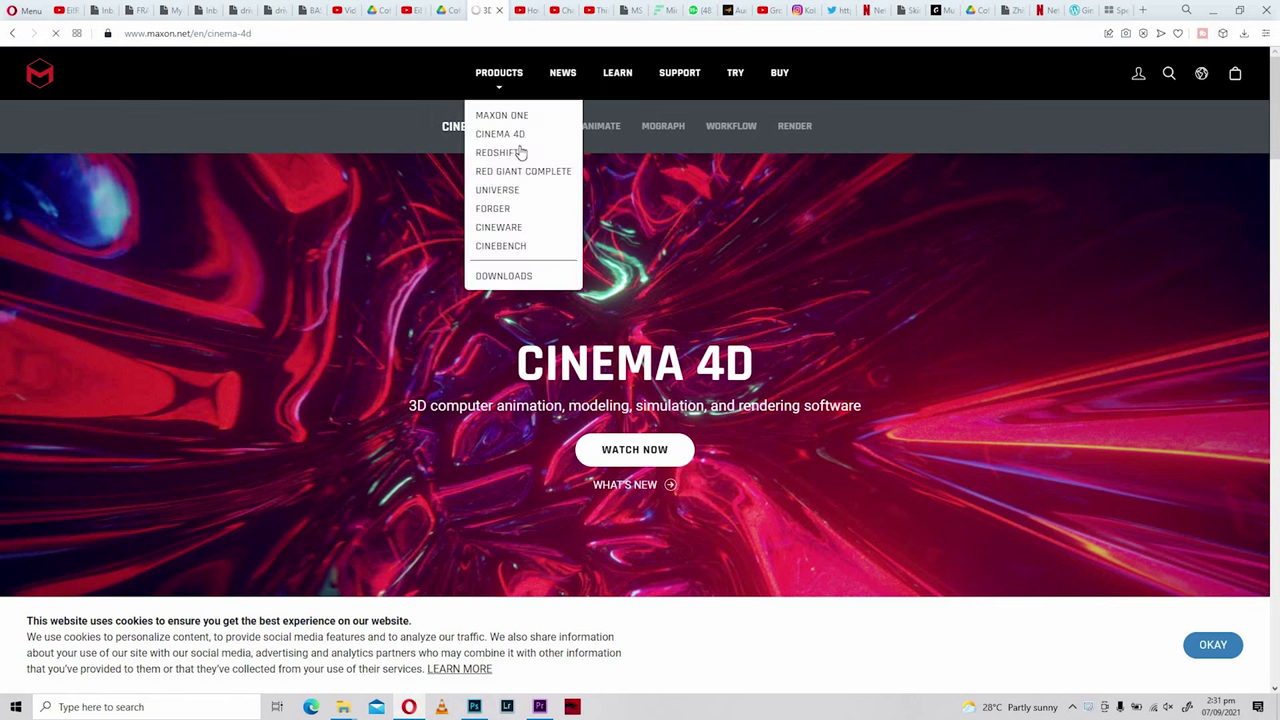
left_click(513, 172)
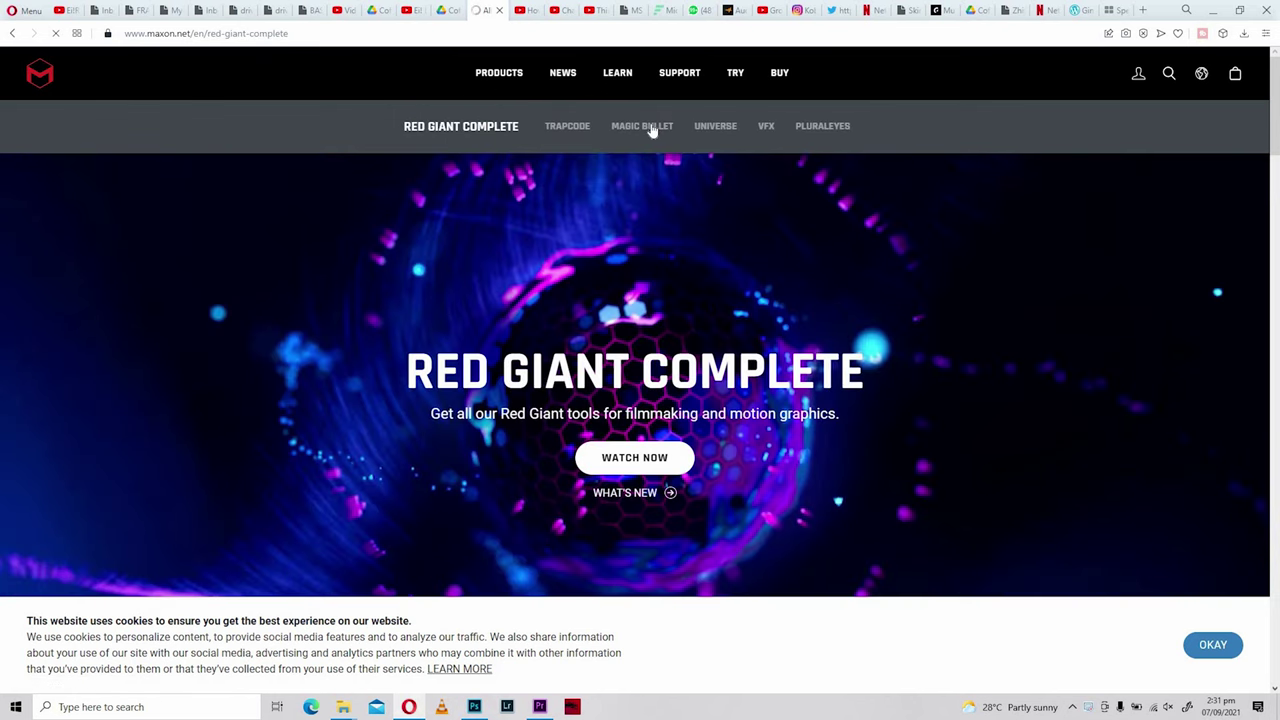
mouse_move(652, 170)
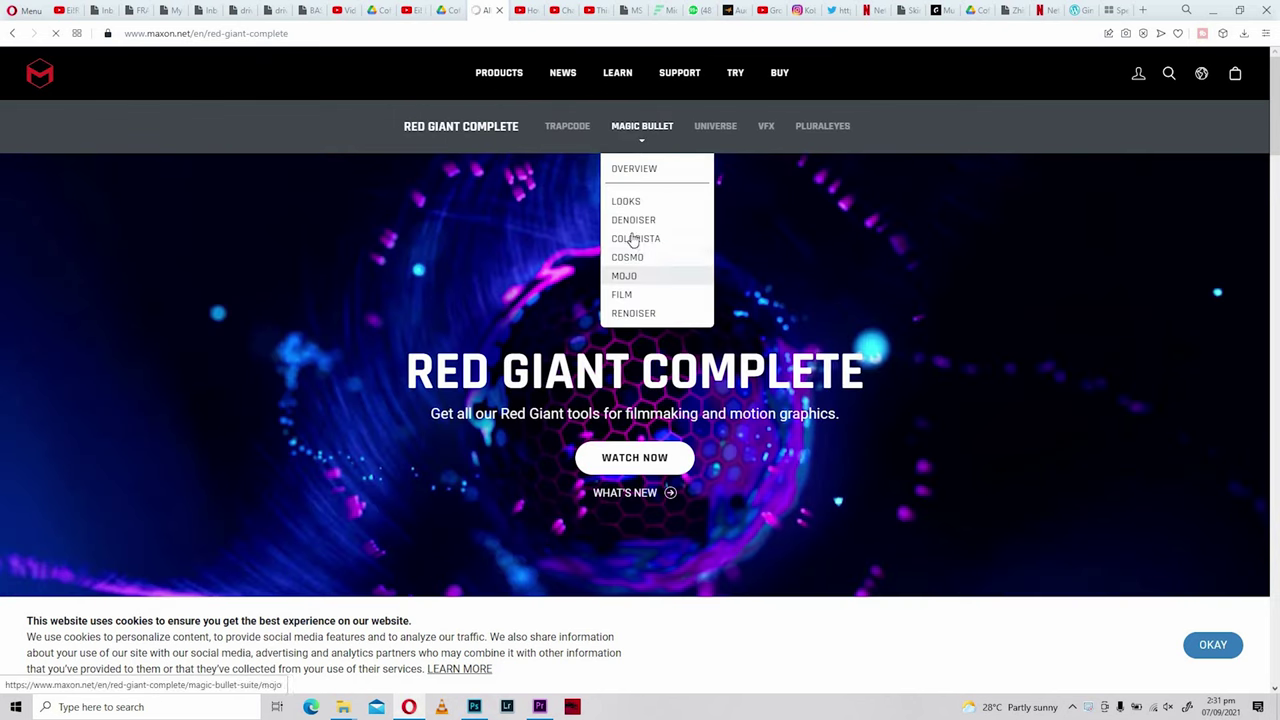
left_click(636, 262)
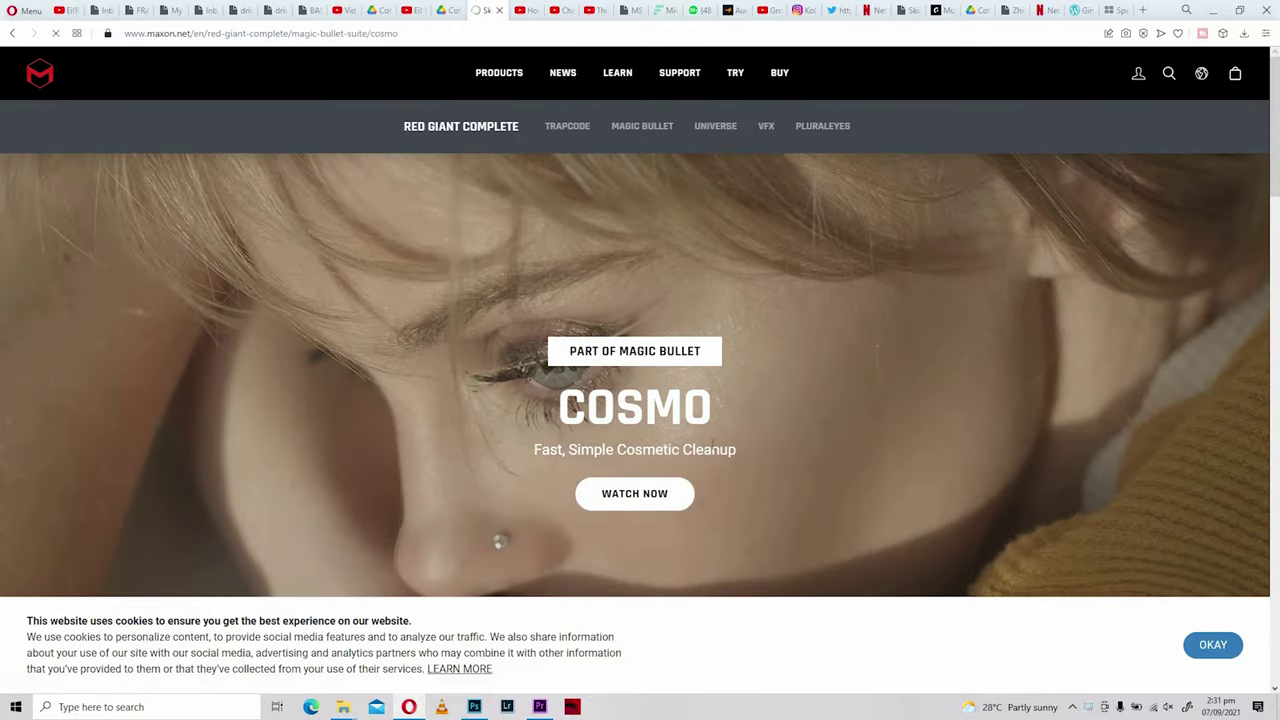
scroll(660, 493, "down", 8)
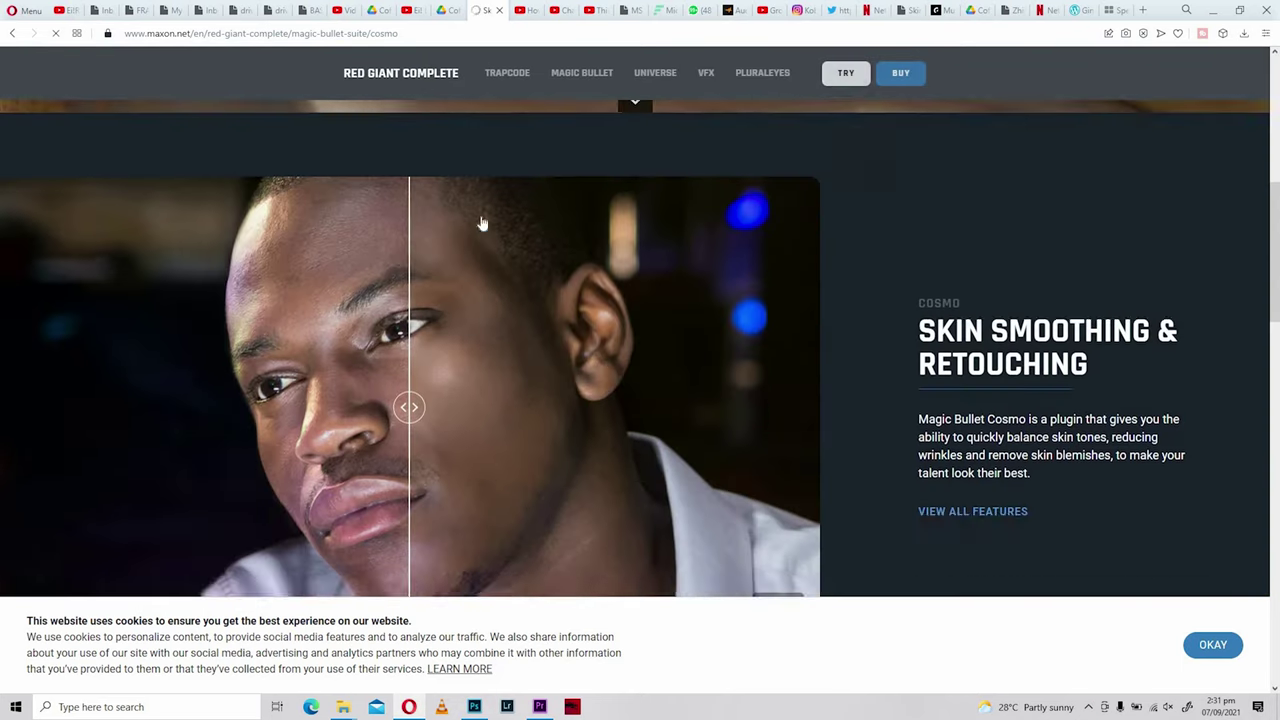
scroll(544, 393, "up", 2)
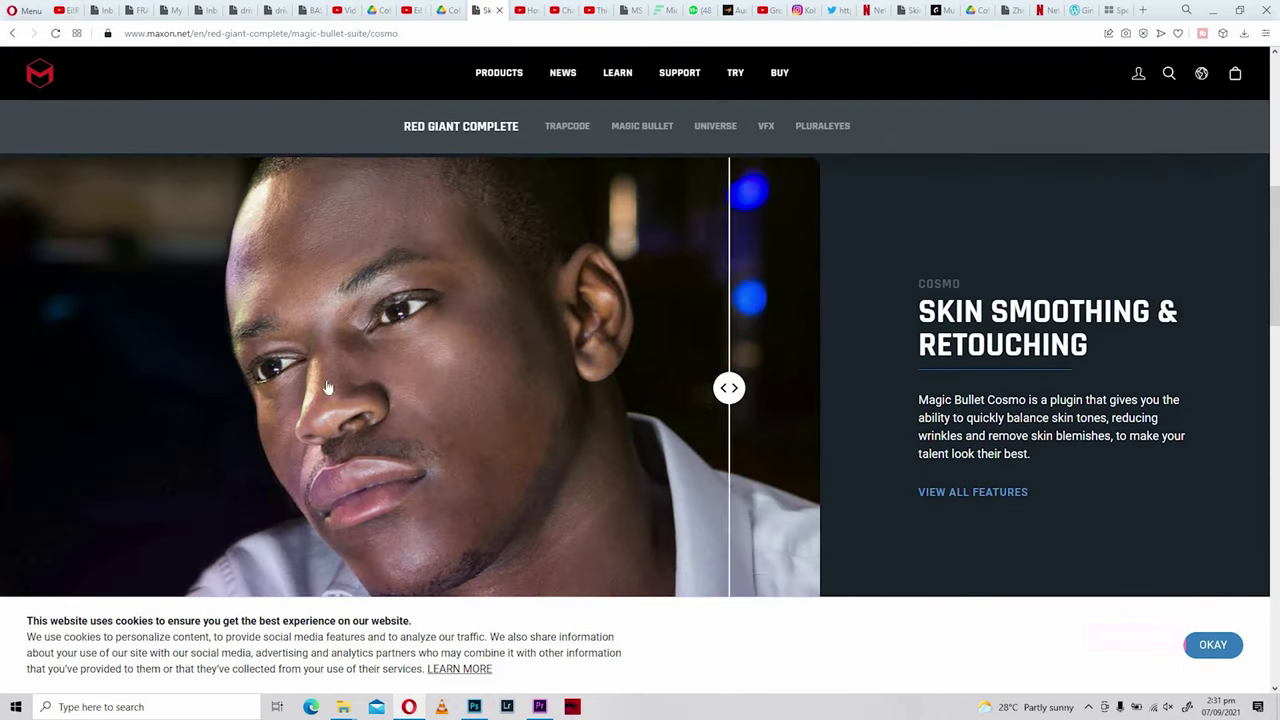
scroll(770, 323, "up", 4)
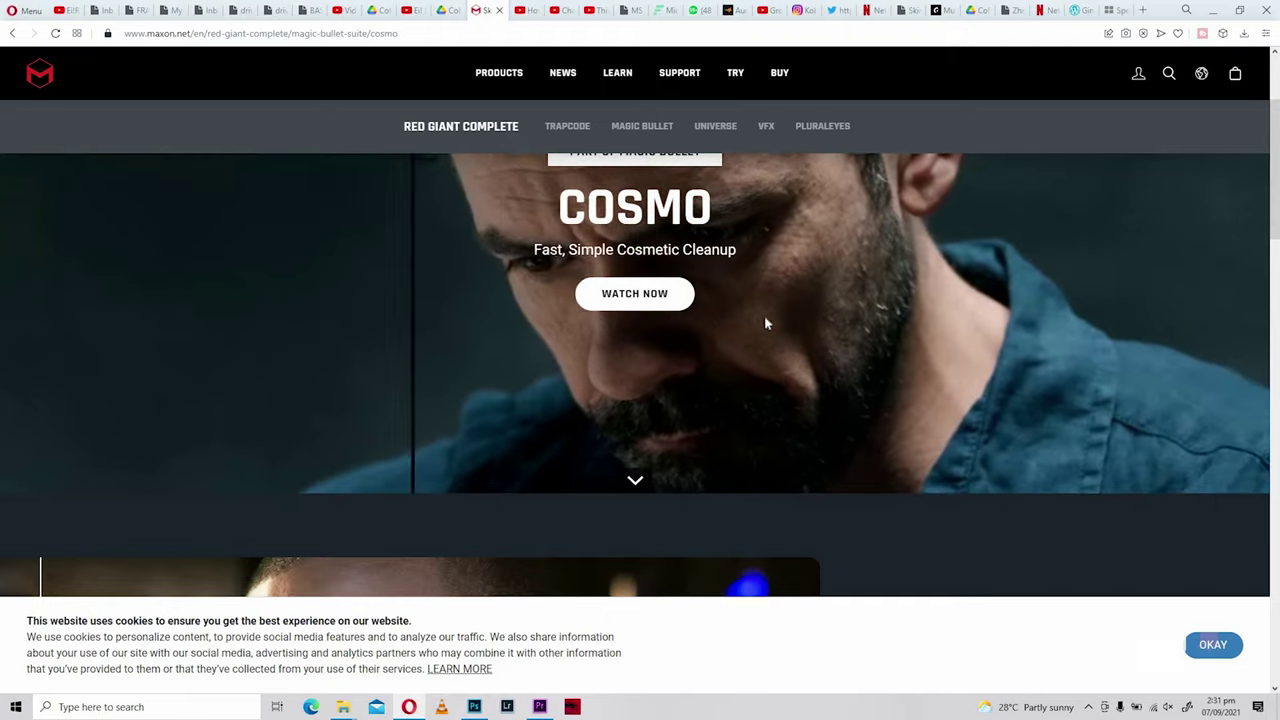
scroll(766, 320, "up", 3)
scroll(820, 269, "down", 2)
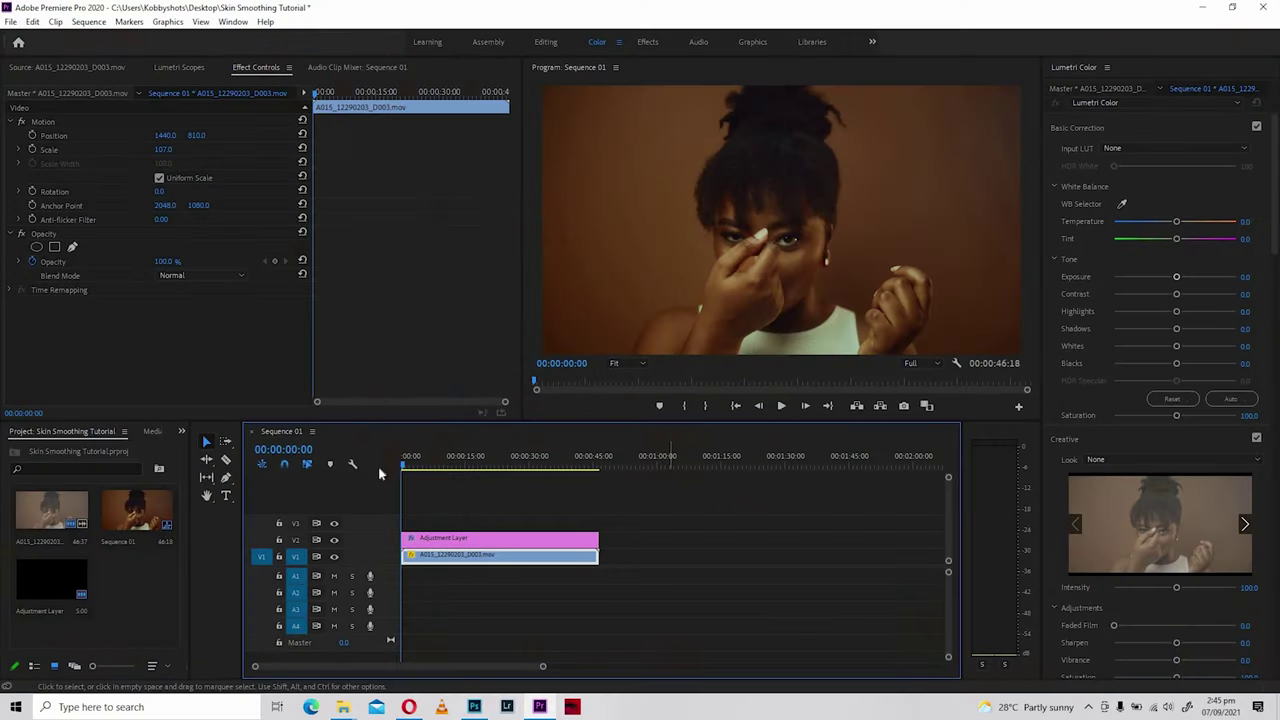
Switch to Premiere Pro, look through the footage in Sequence 01, and return the playhead to about one second.
left_click_drag(486, 468, 432, 476)
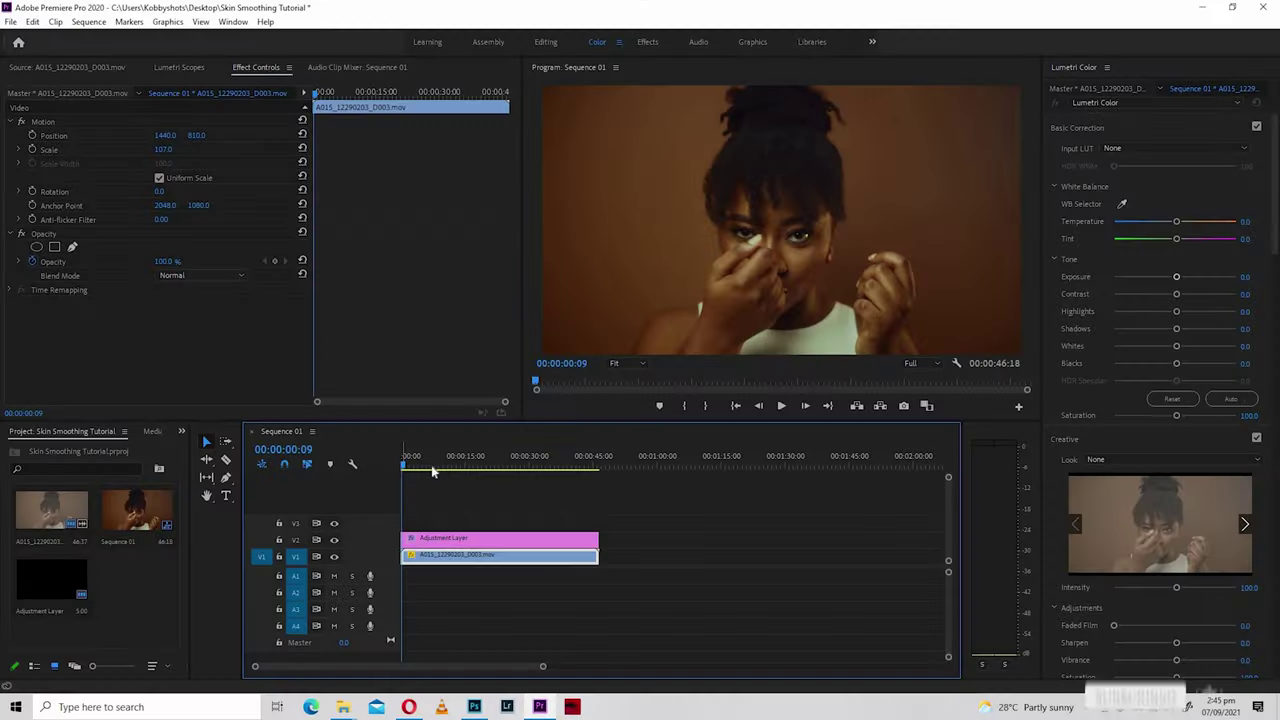
left_click_drag(433, 472, 497, 462)
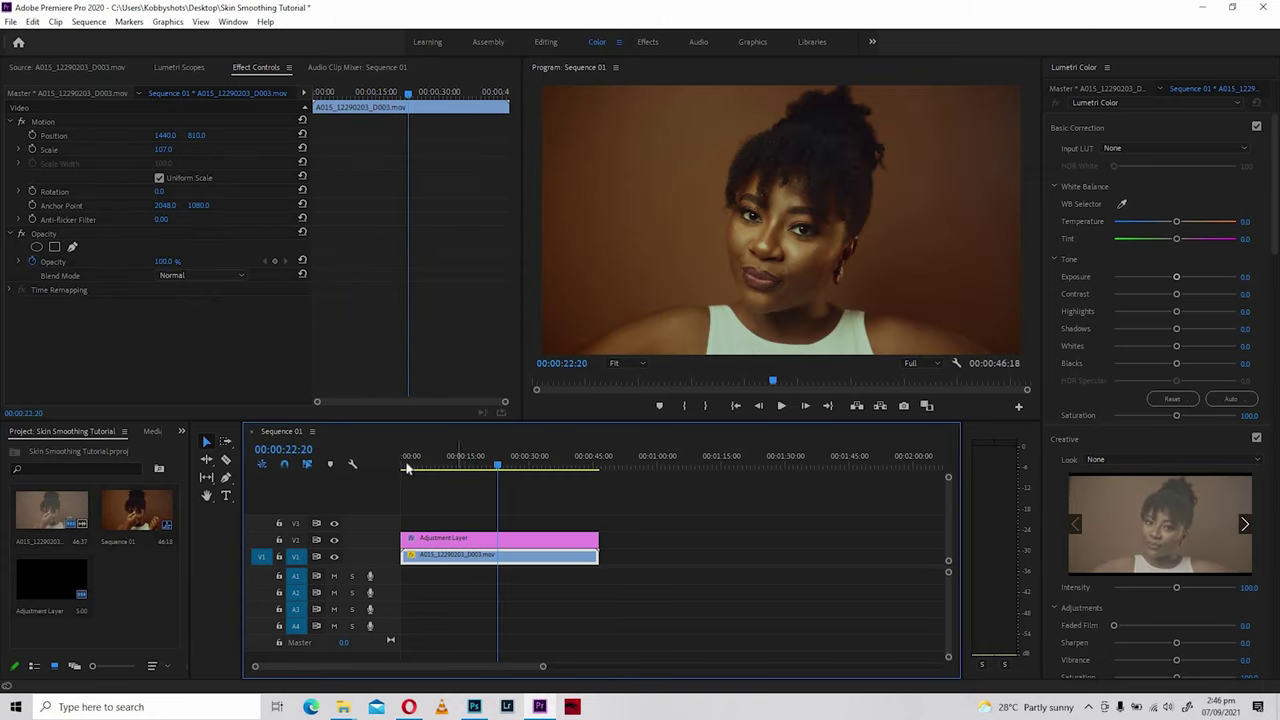
left_click(407, 467)
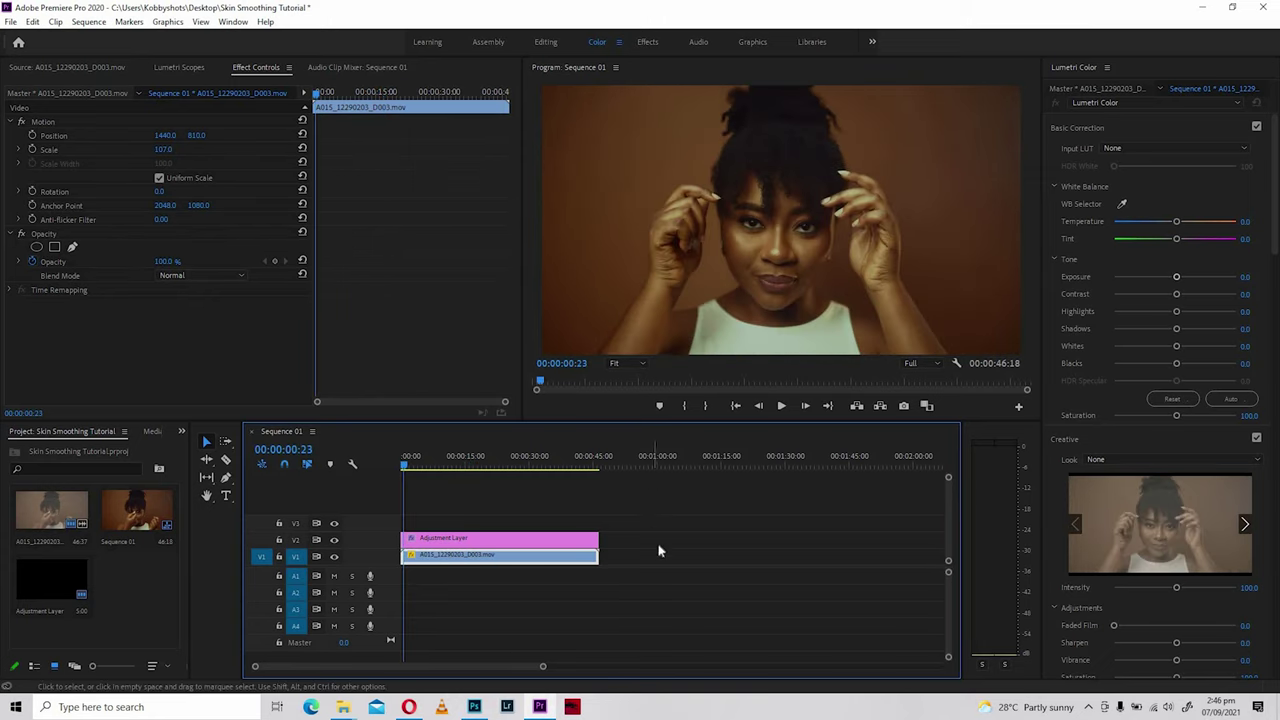
key("space")
In the Editing workspace, find the Cosmo II effect and apply it to the A015_12290203_D003.mov clip on V1.
left_click(547, 42)
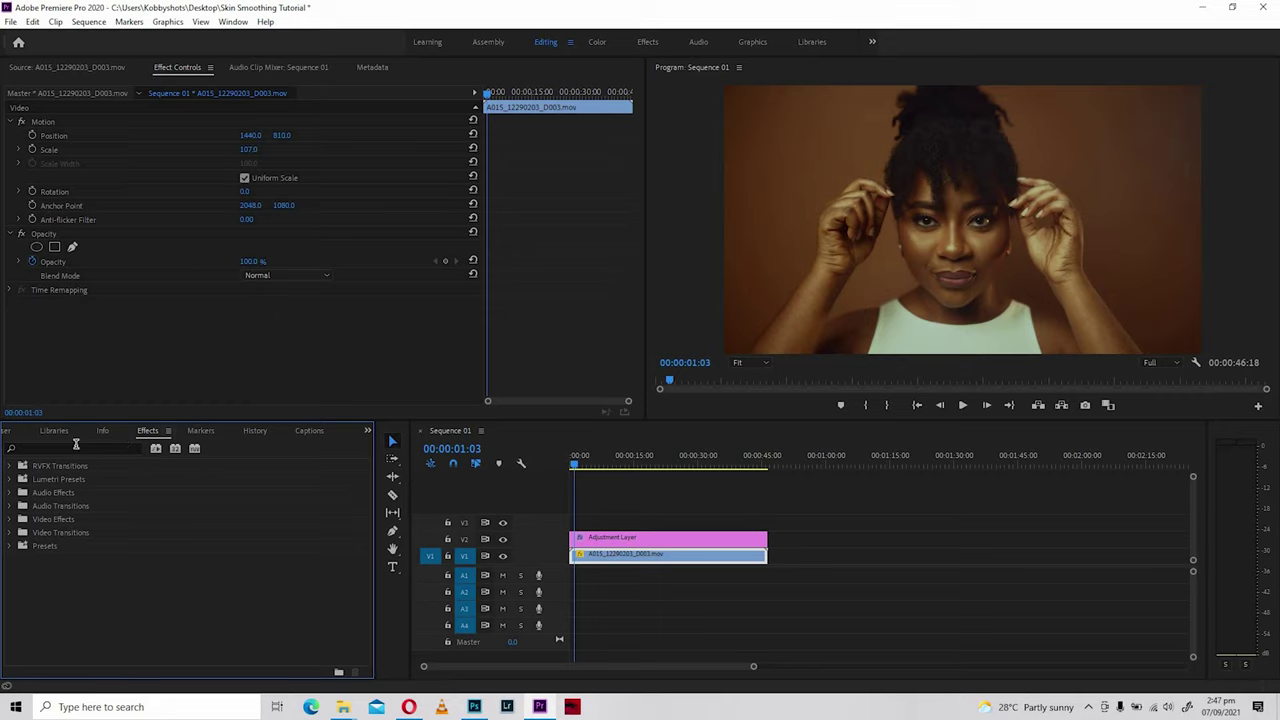
type("cosmo")
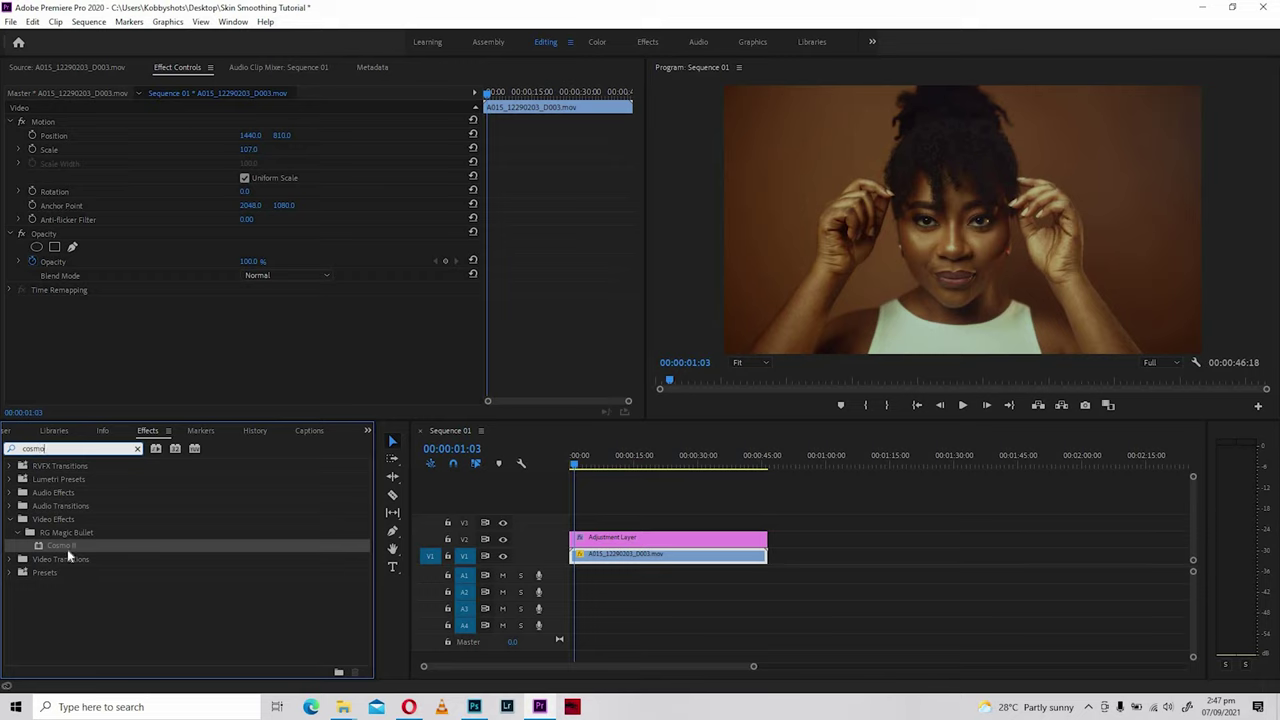
left_click_drag(65, 545, 287, 583)
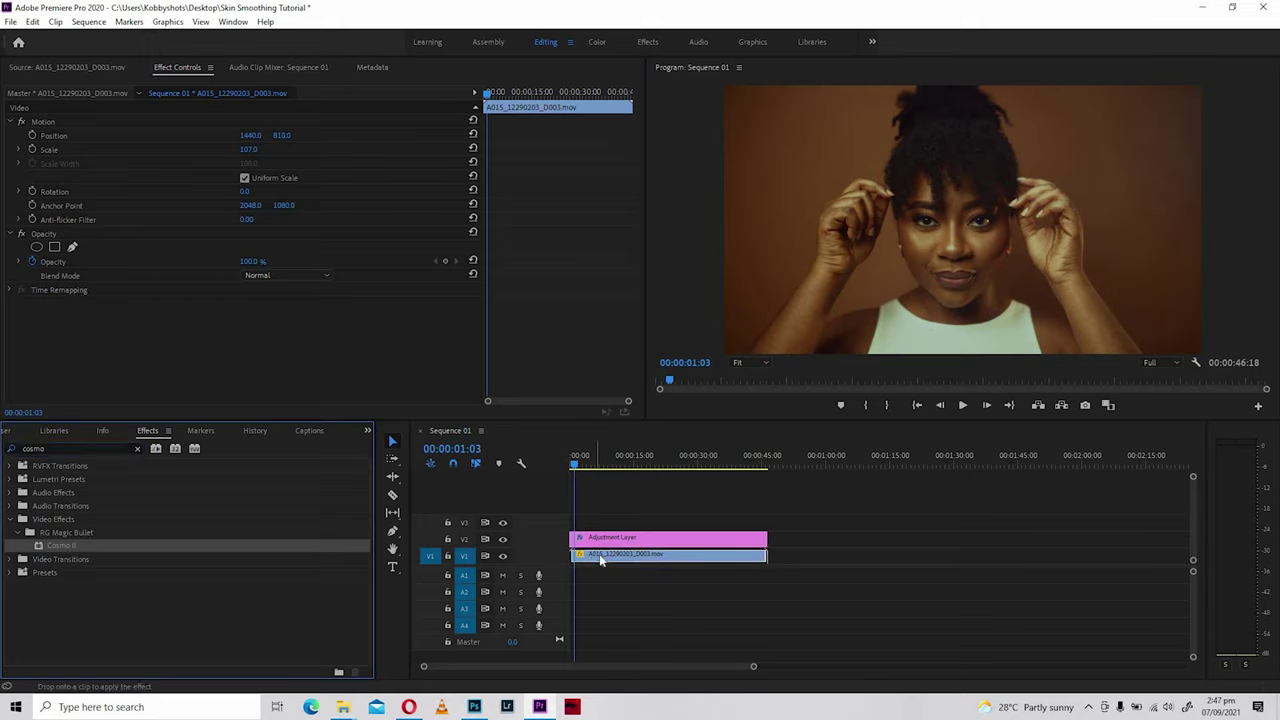
left_click_drag(601, 561, 617, 557)
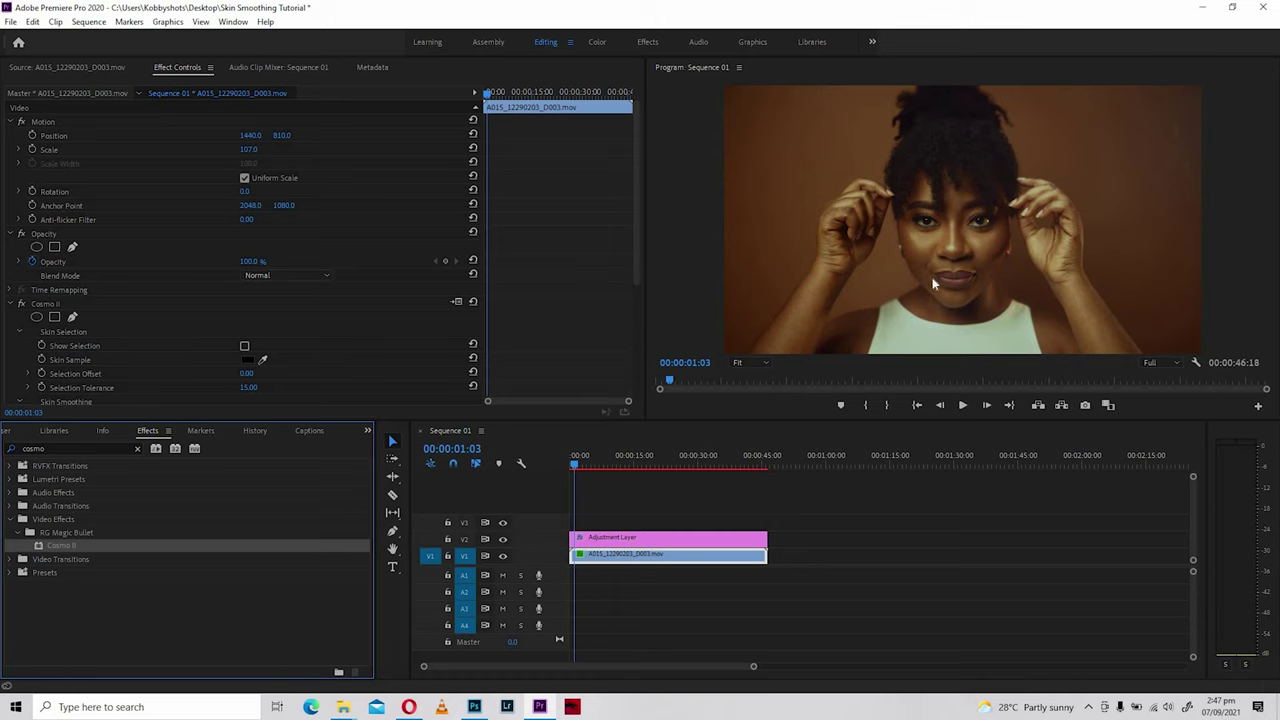
Inspect the clip with Cosmo II applied in an enlarged preview, and check the footage around the five-second mark.
key("grave")
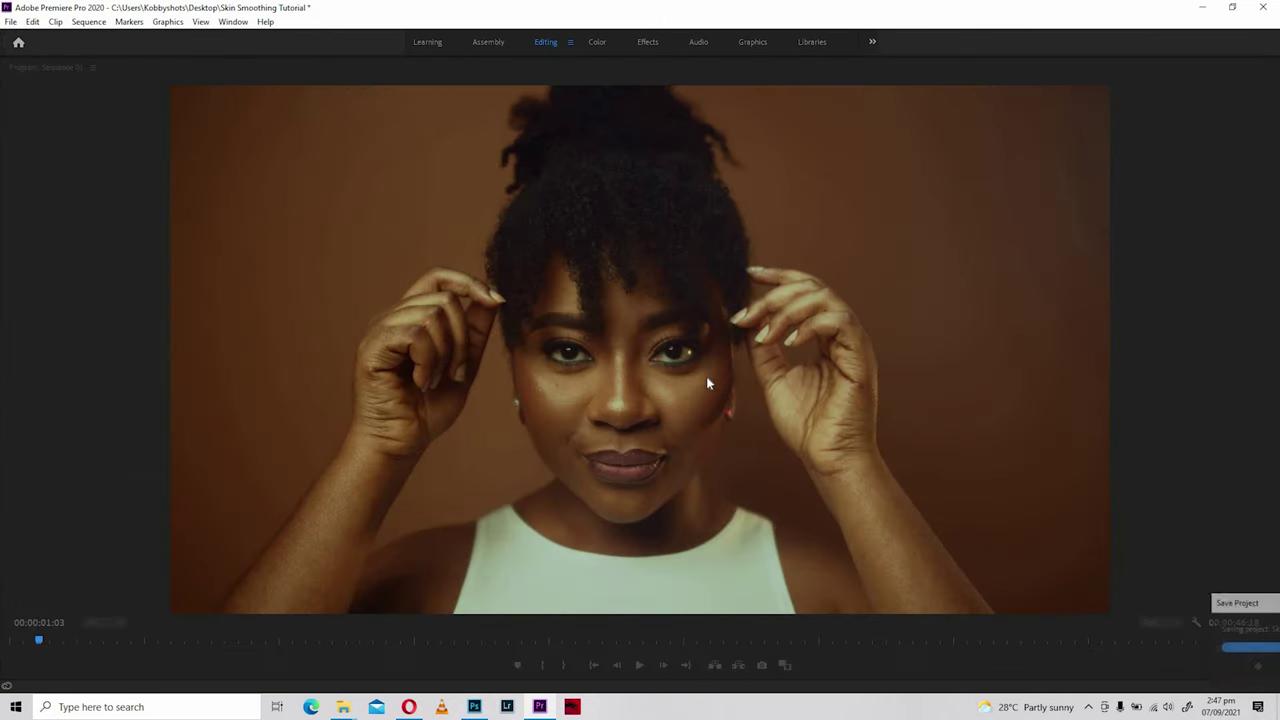
key("grave")
left_click_drag(613, 468, 594, 466)
key("space")
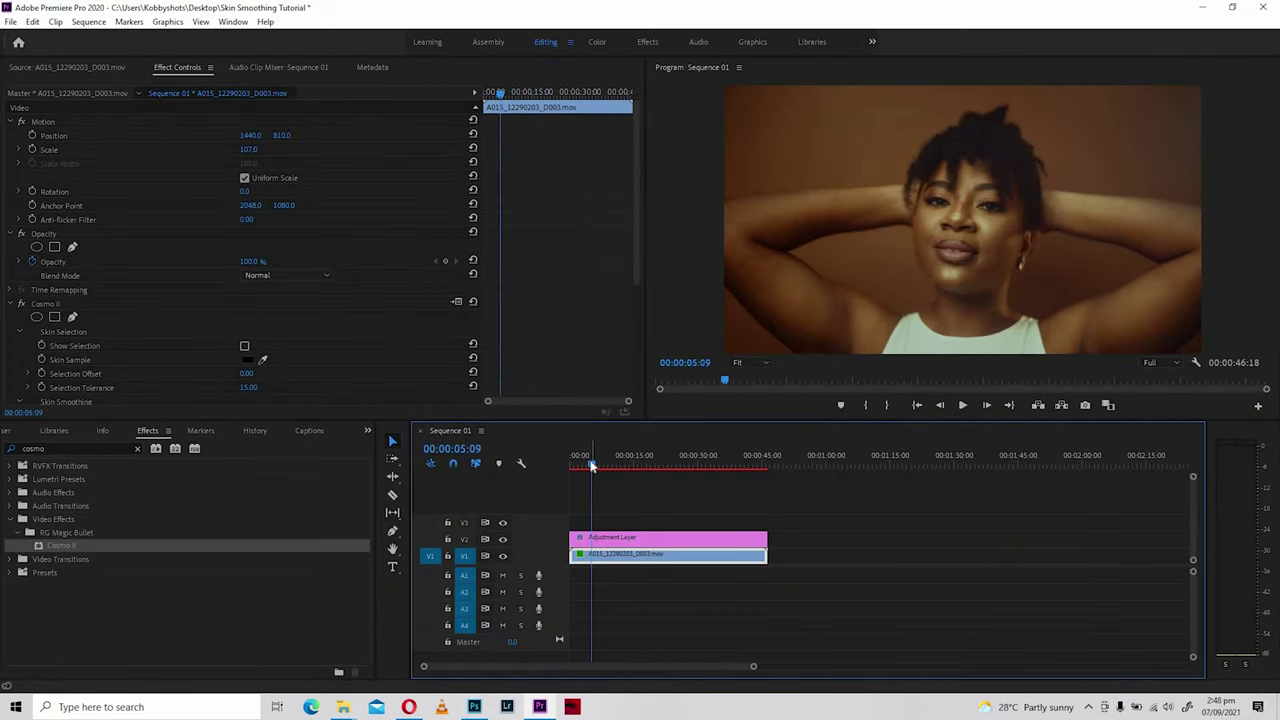
key("space")
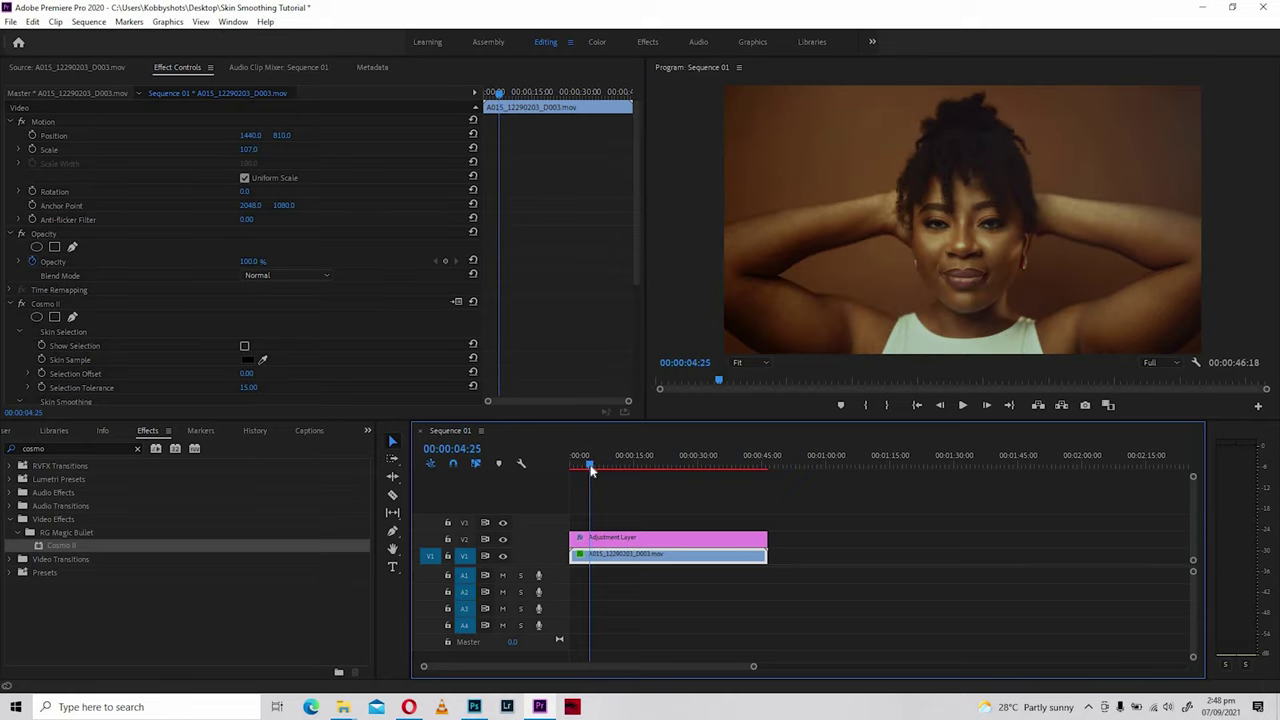
key("space")
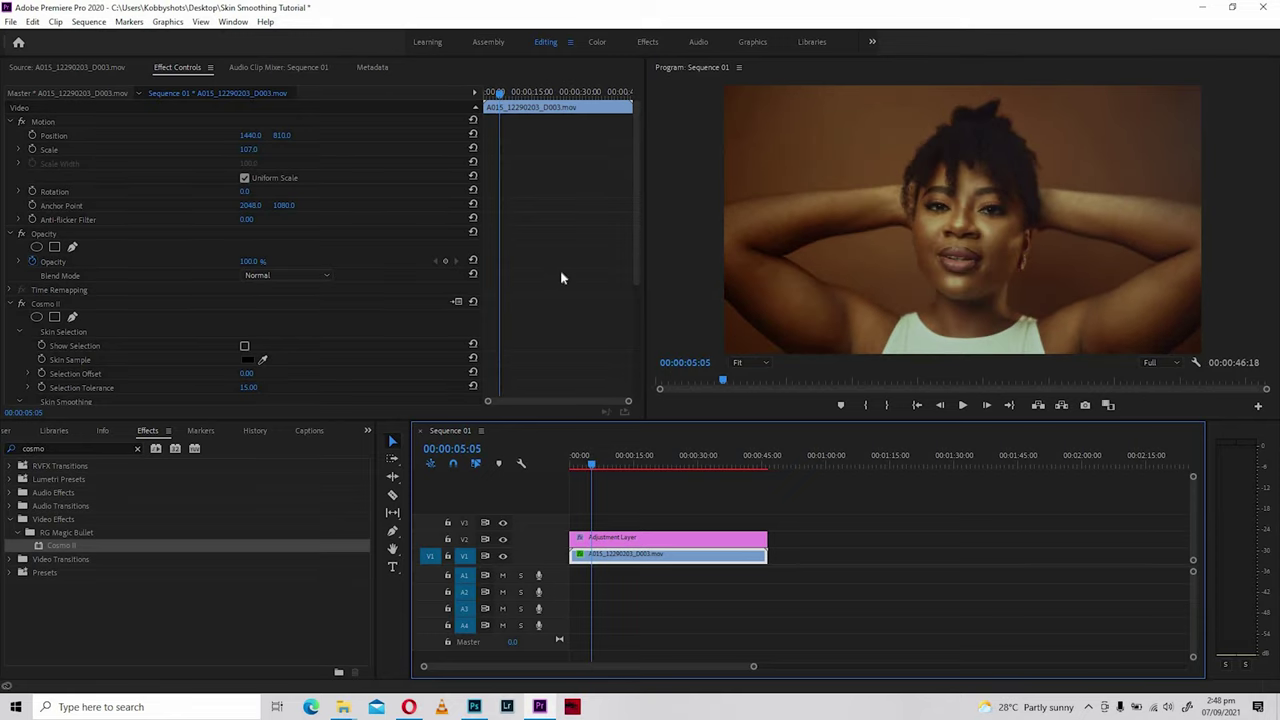
Set Cosmo II's Skin Smooth to 0% and inspect the unsmoothed face enlarged at 00:00:10:00.
scroll(558, 280, "down", 5)
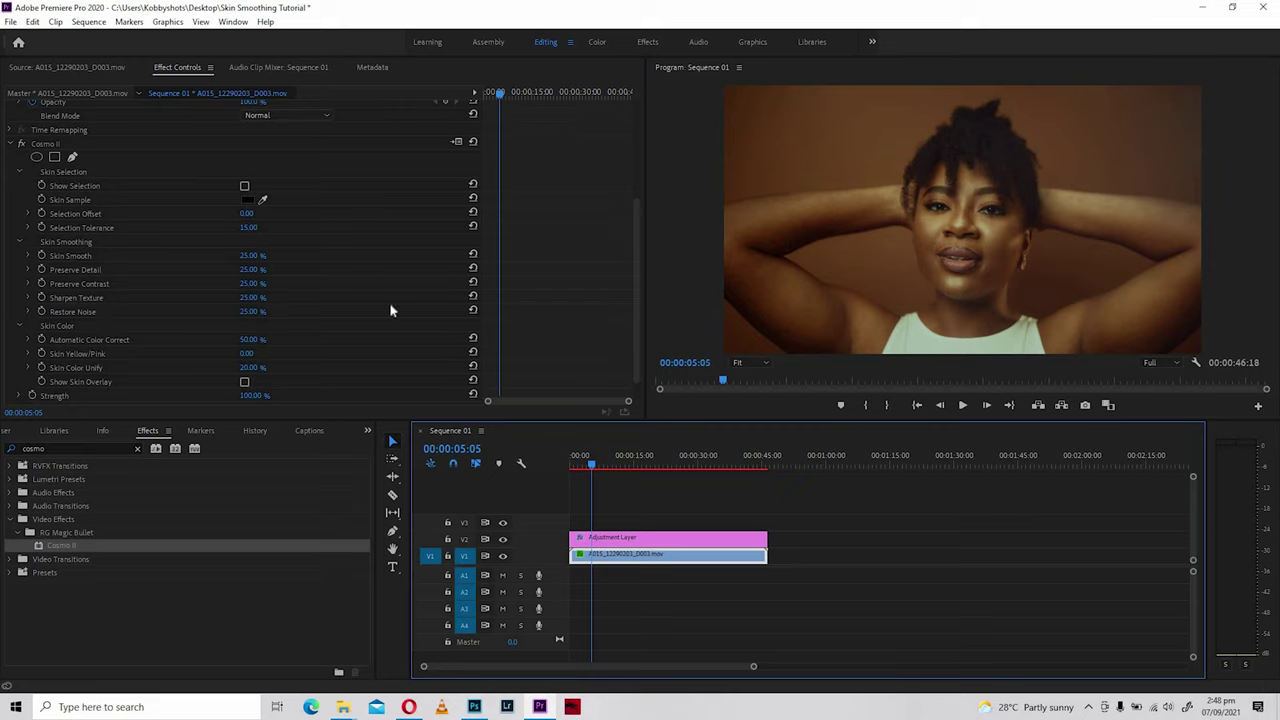
left_click_drag(639, 462, 591, 463)
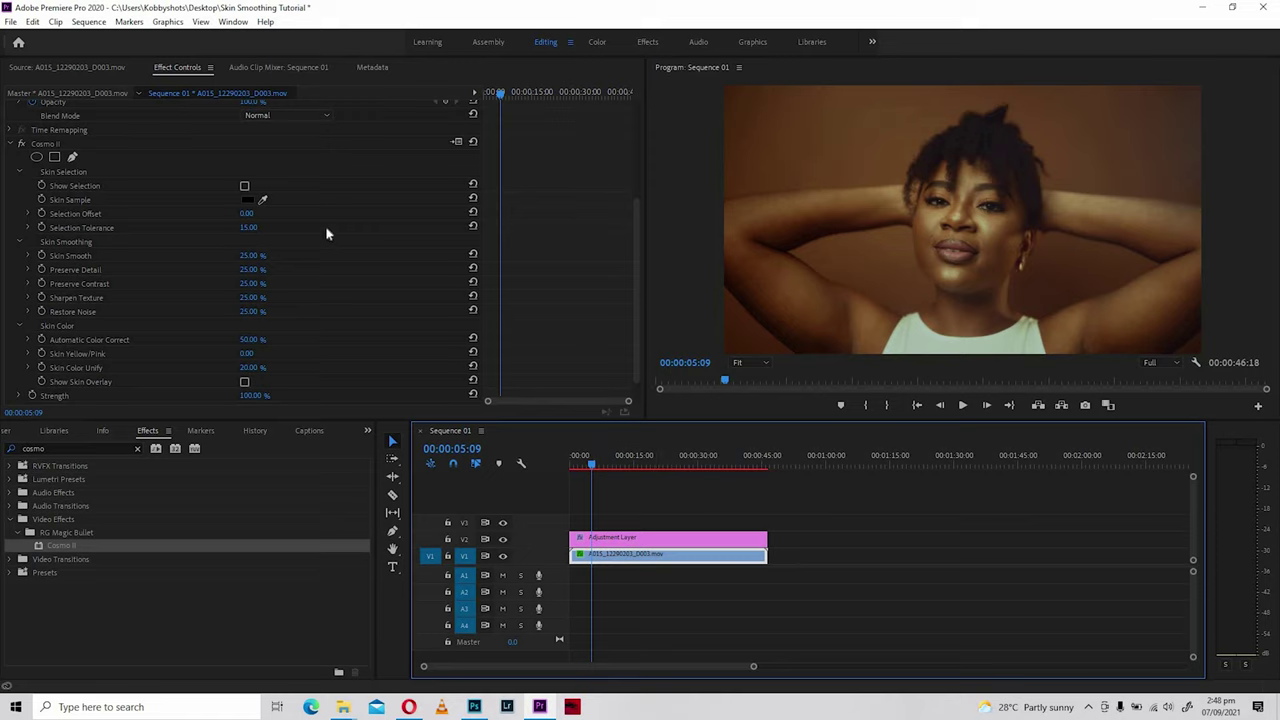
left_click(597, 465)
left_click_drag(609, 467, 612, 466)
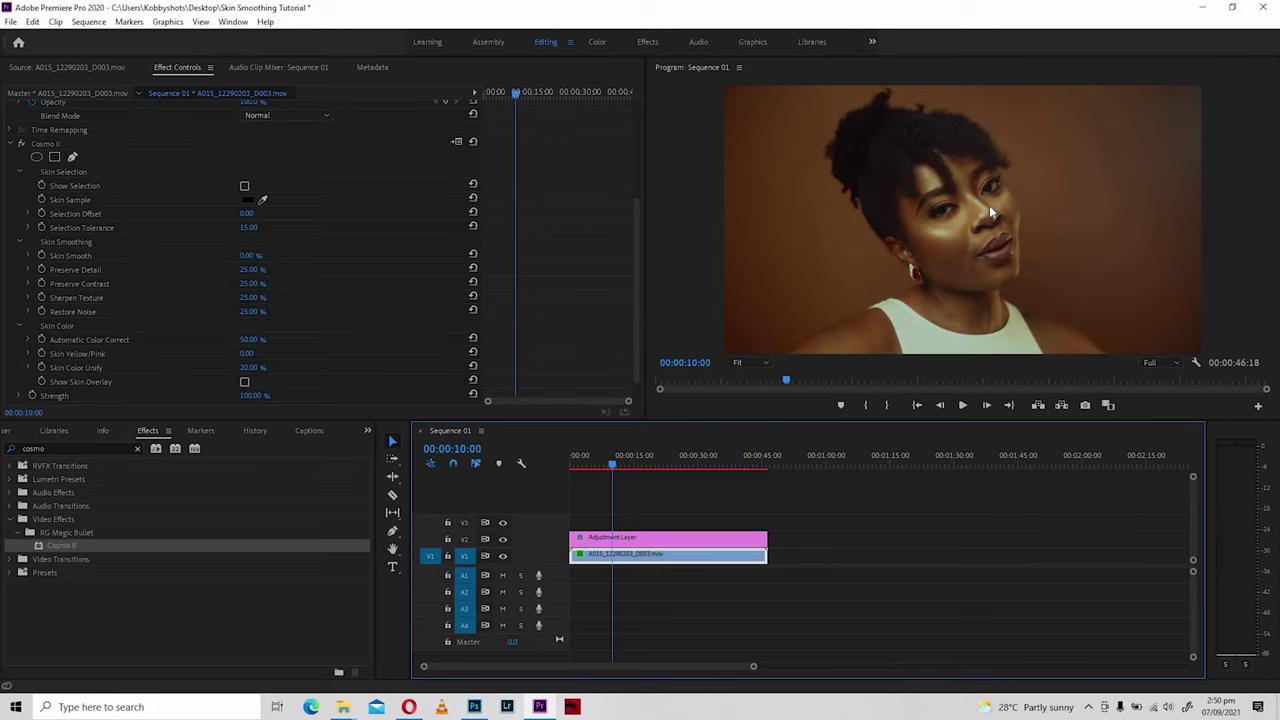
left_click(989, 205)
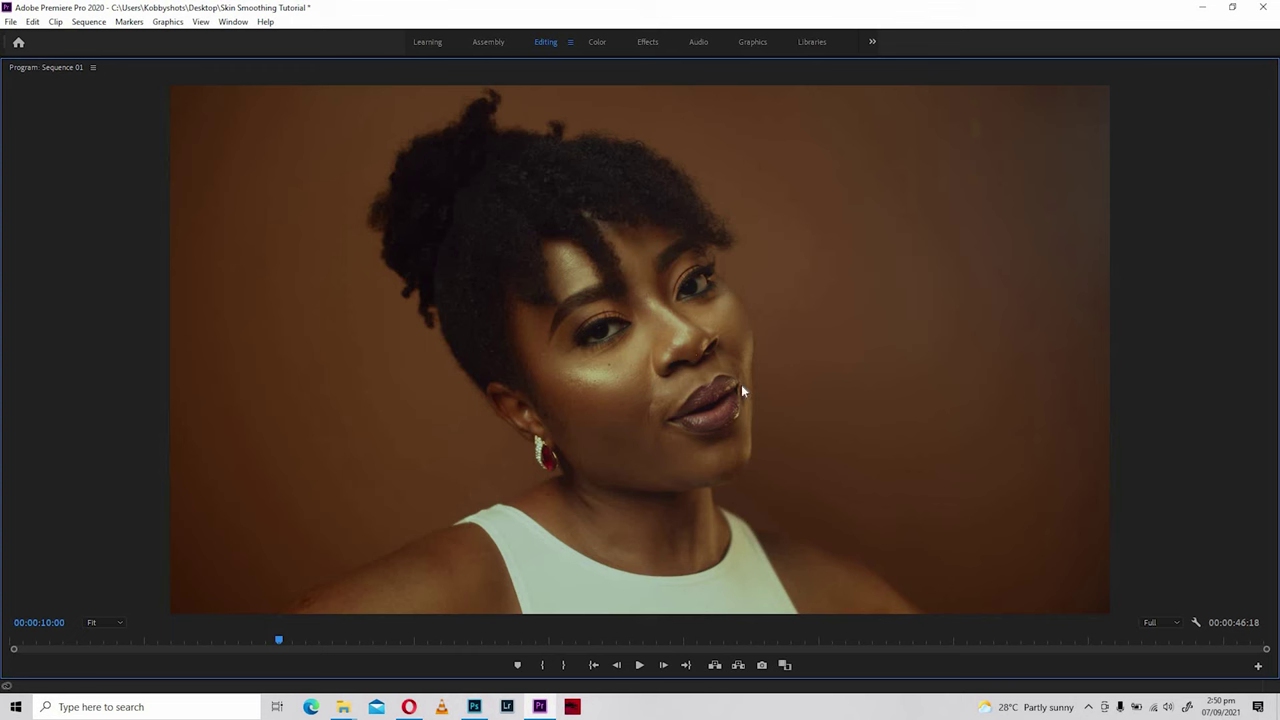
key("grave")
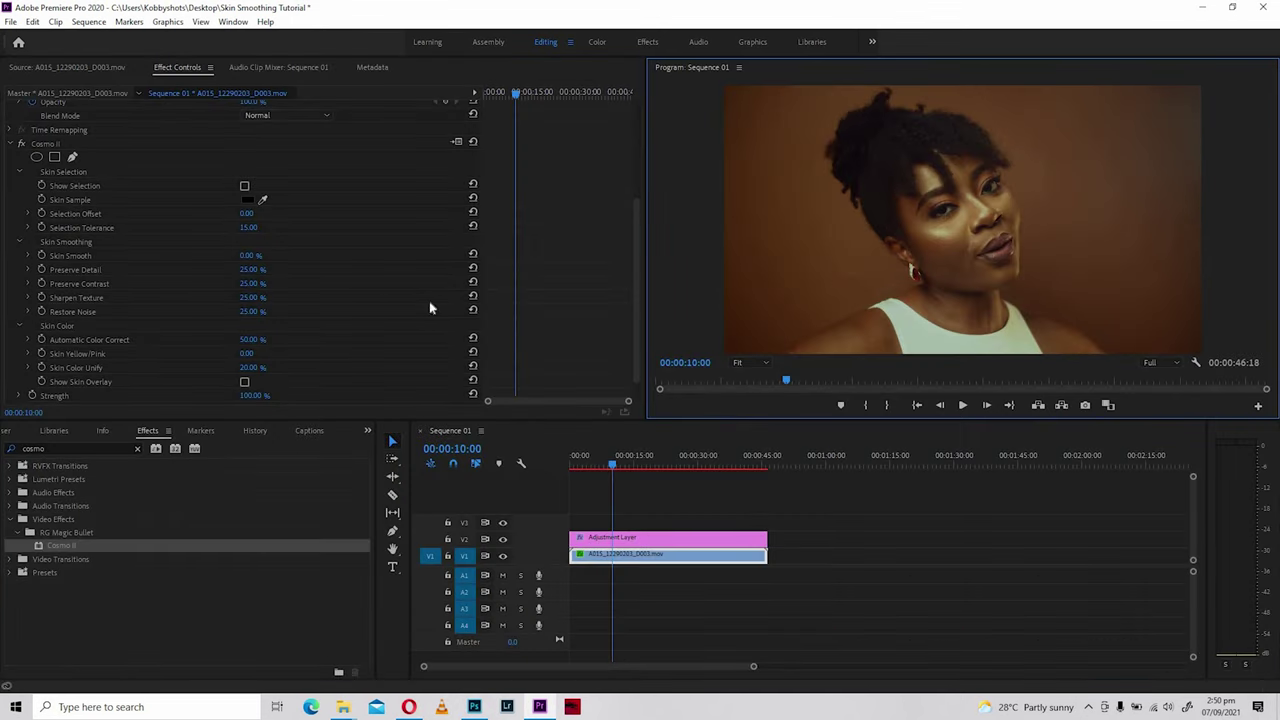
Set Cosmo II's Skin Sample by sampling the skin tone from the woman's cheek in the preview.
left_click(263, 201)
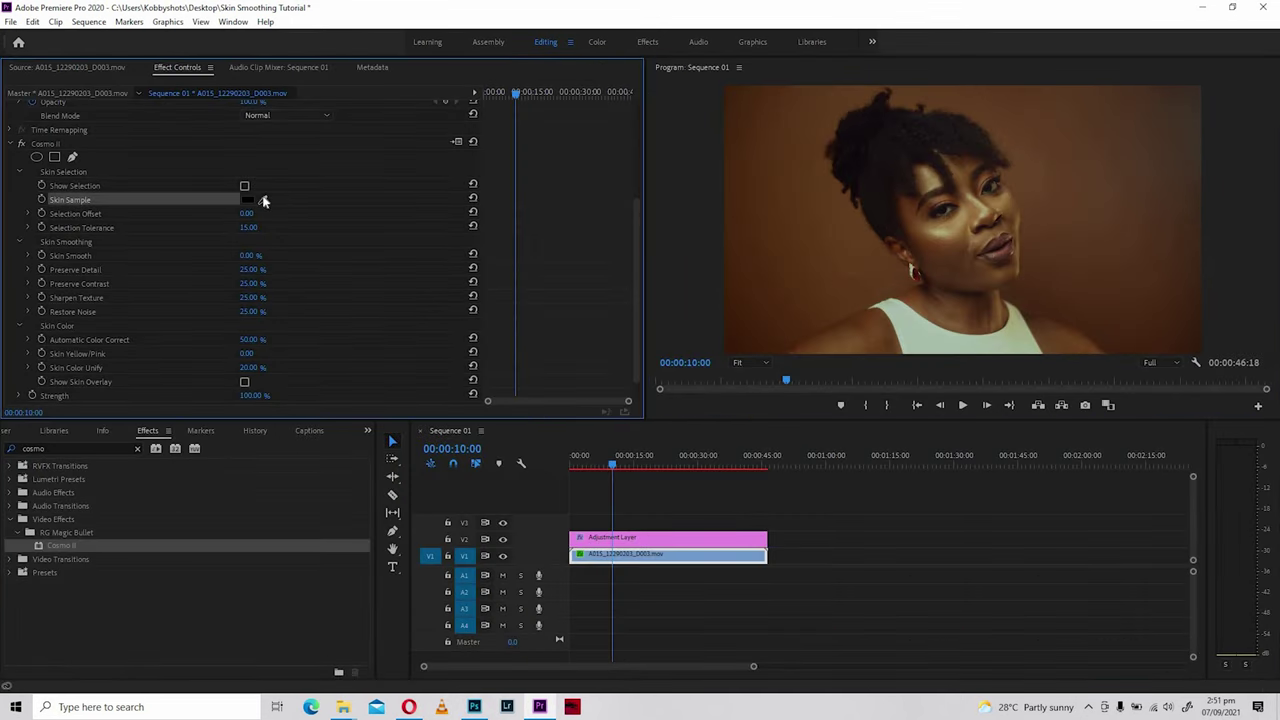
left_click(946, 217)
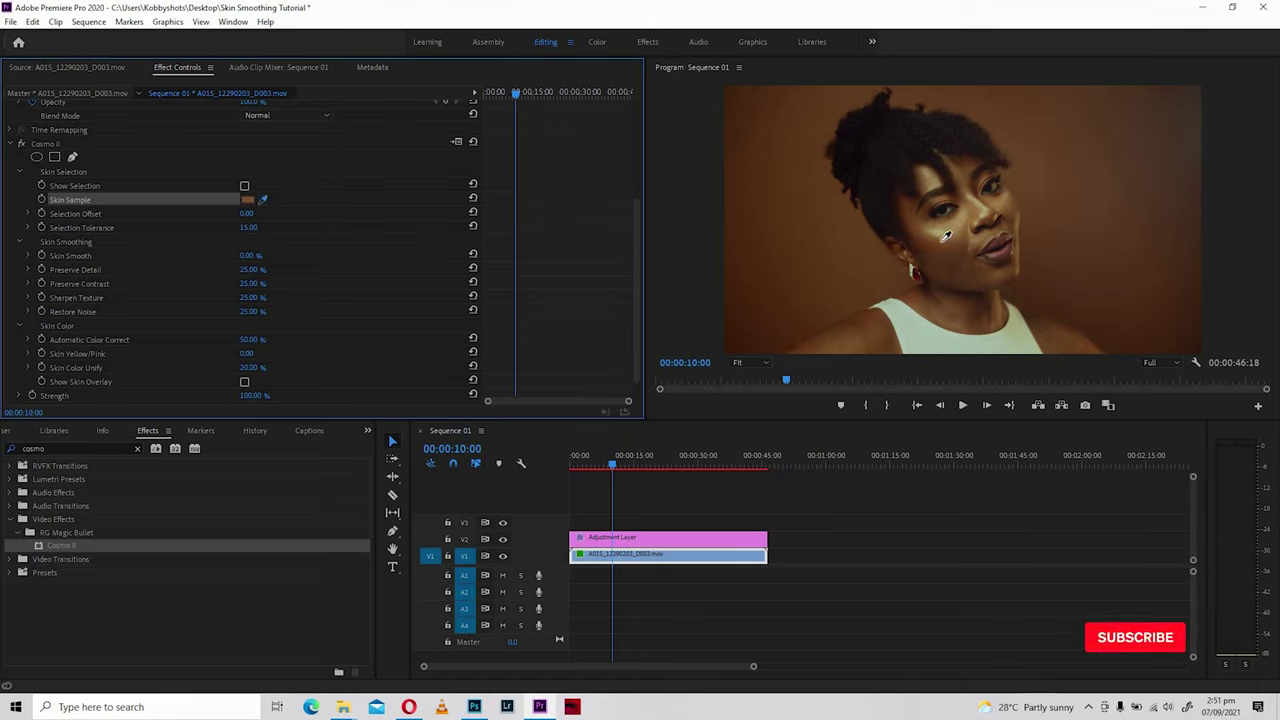
left_click(264, 200)
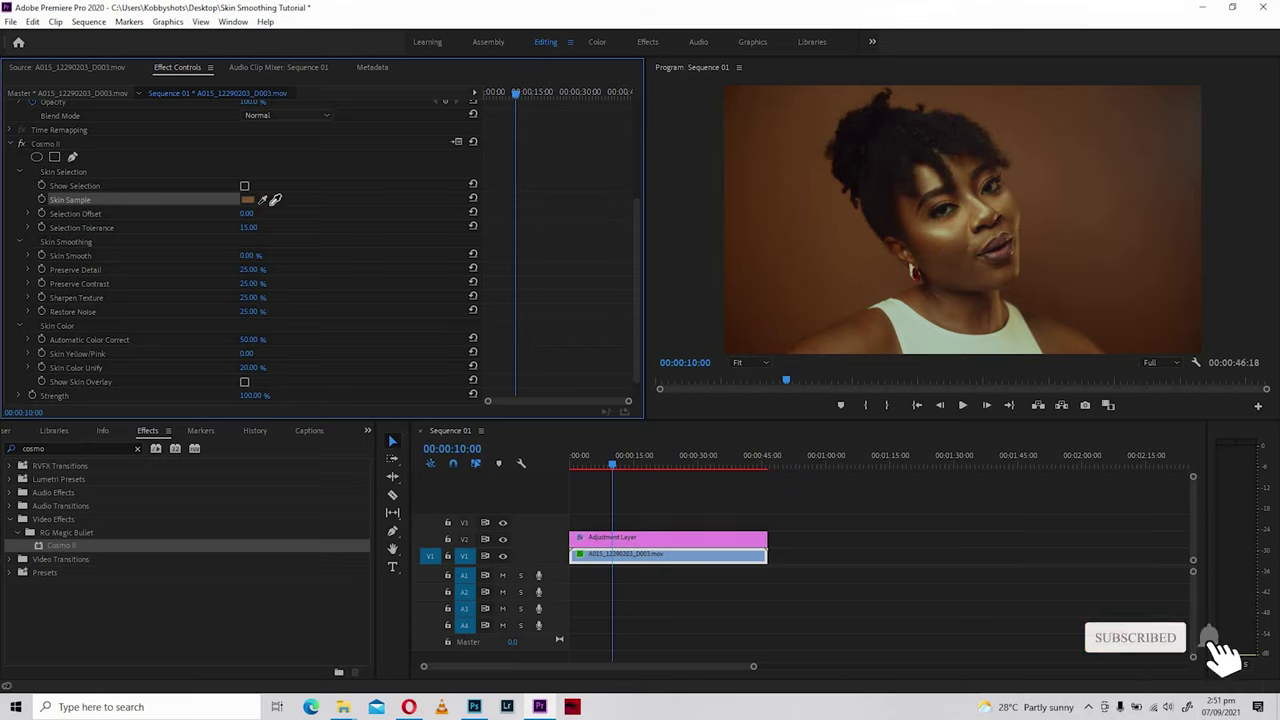
left_click(946, 243)
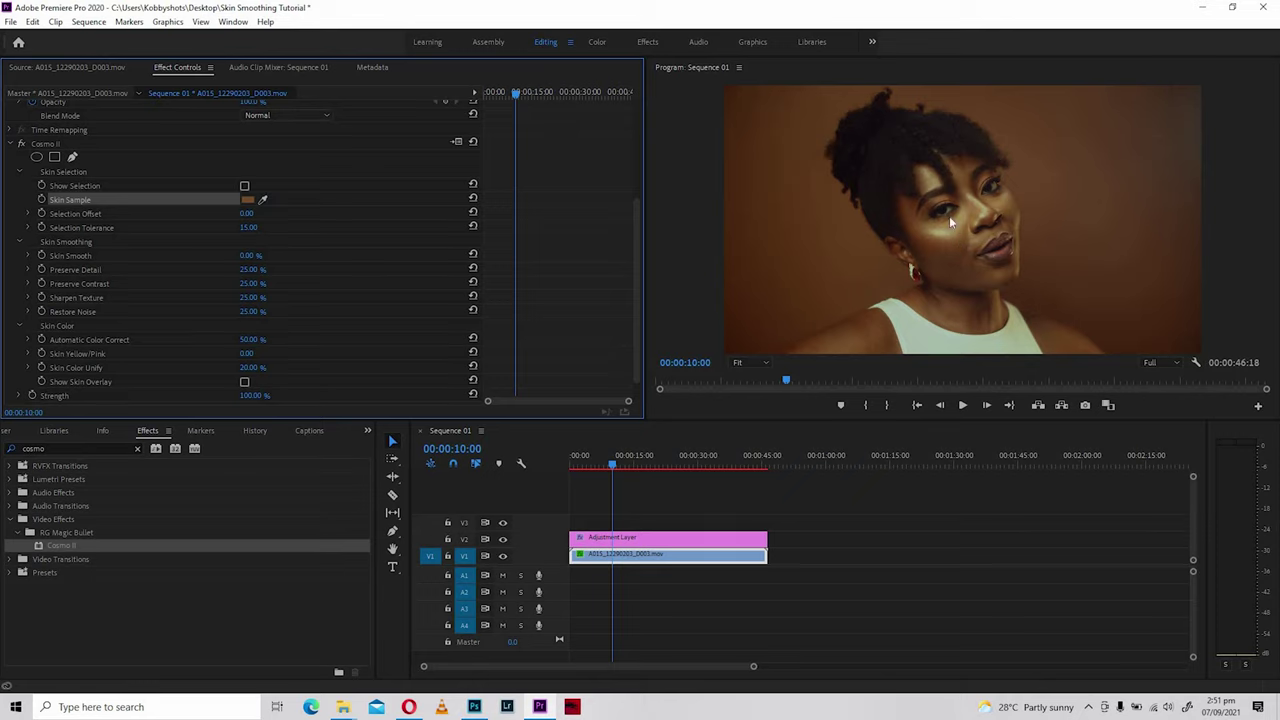
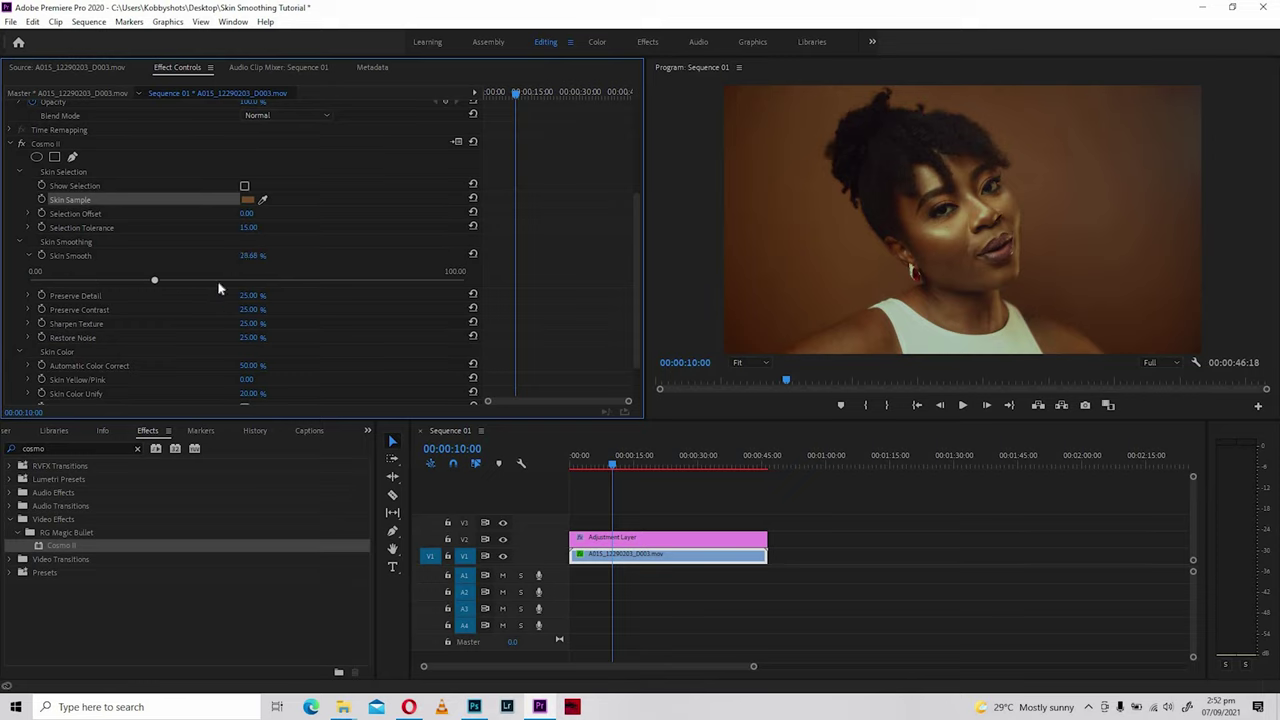
Raise Cosmo II's Skin Smooth to 38.80% and review the smoothed skin in the enlarged preview, stopping at 00:00:18:00.
left_click_drag(163, 282, 203, 286)
left_click(897, 221)
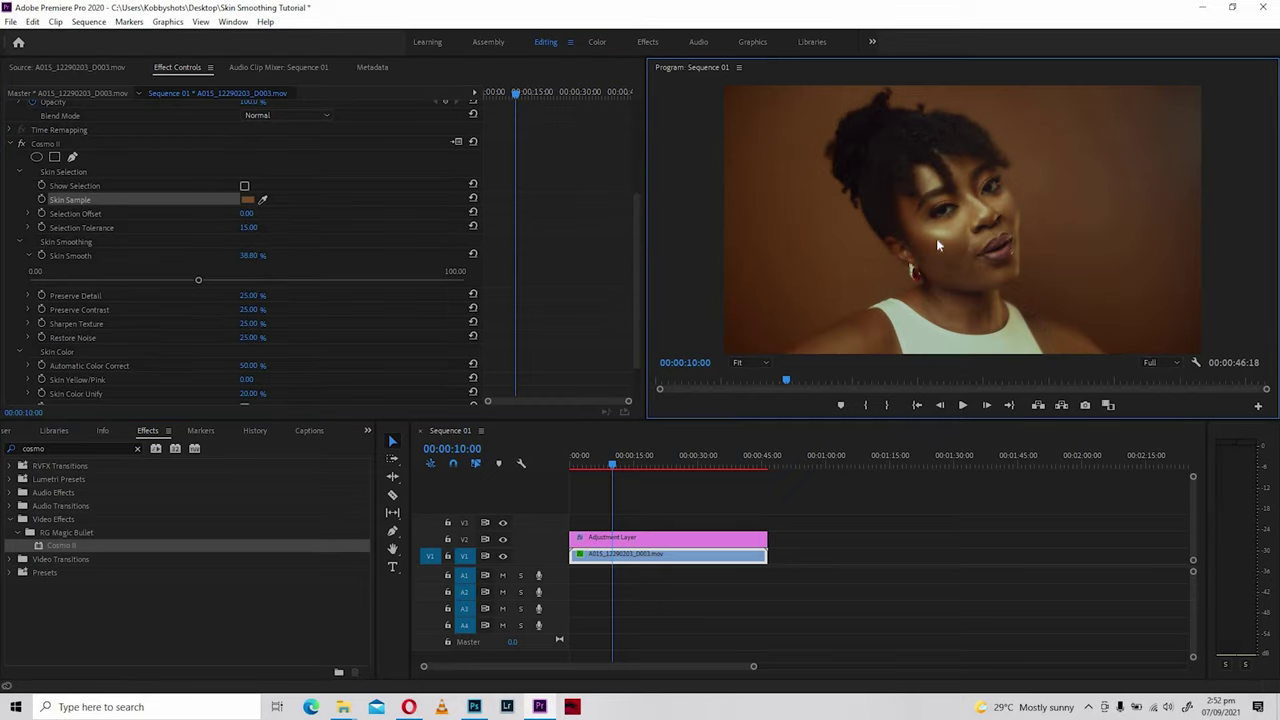
key("grave")
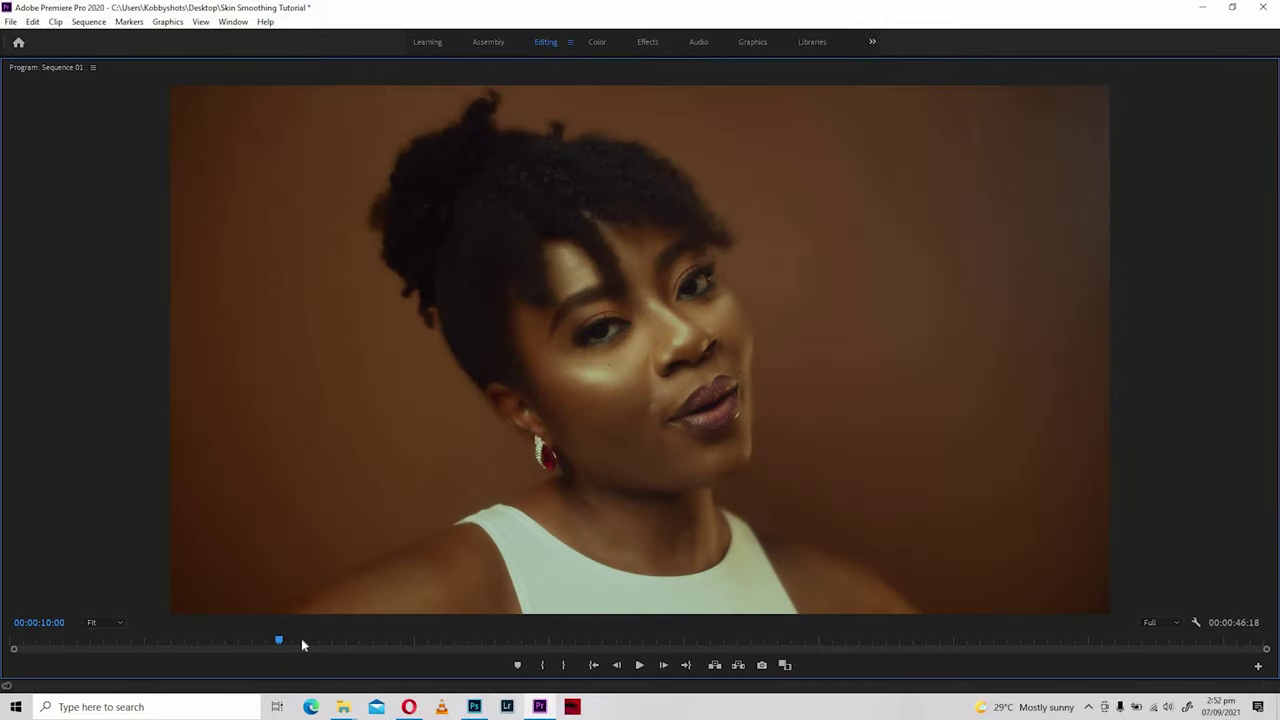
key("space")
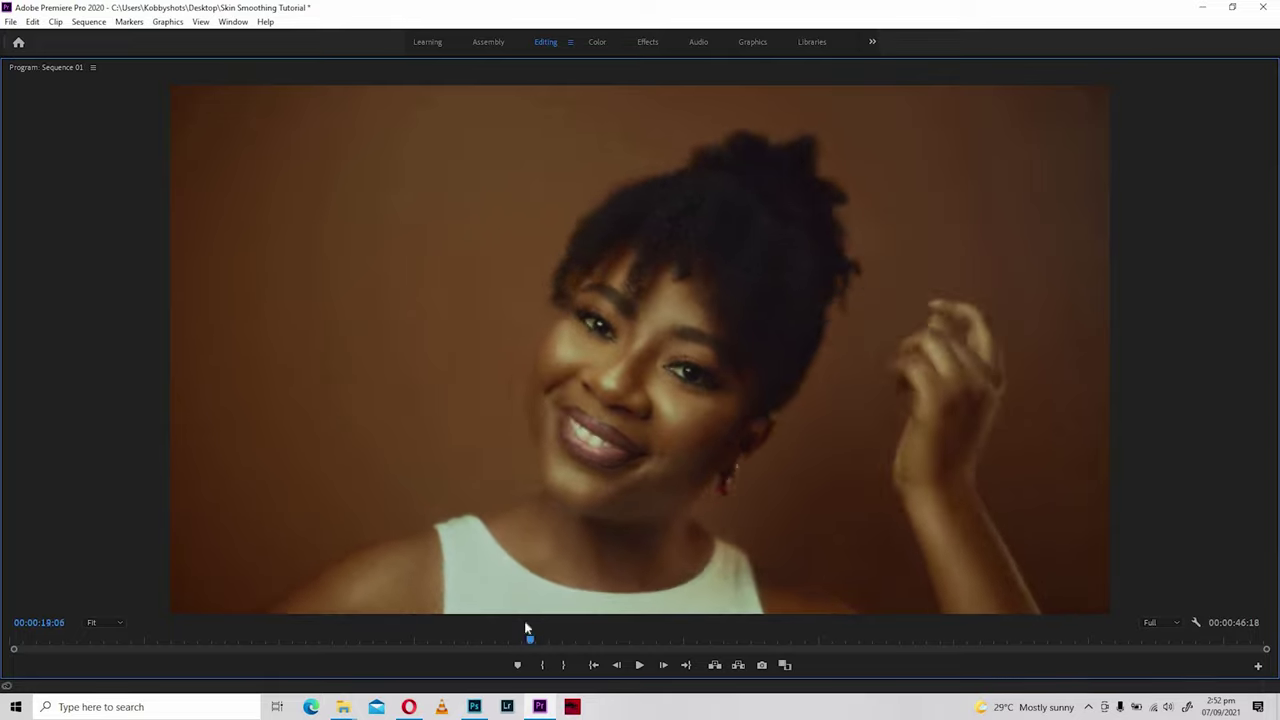
key("j")
key("j")
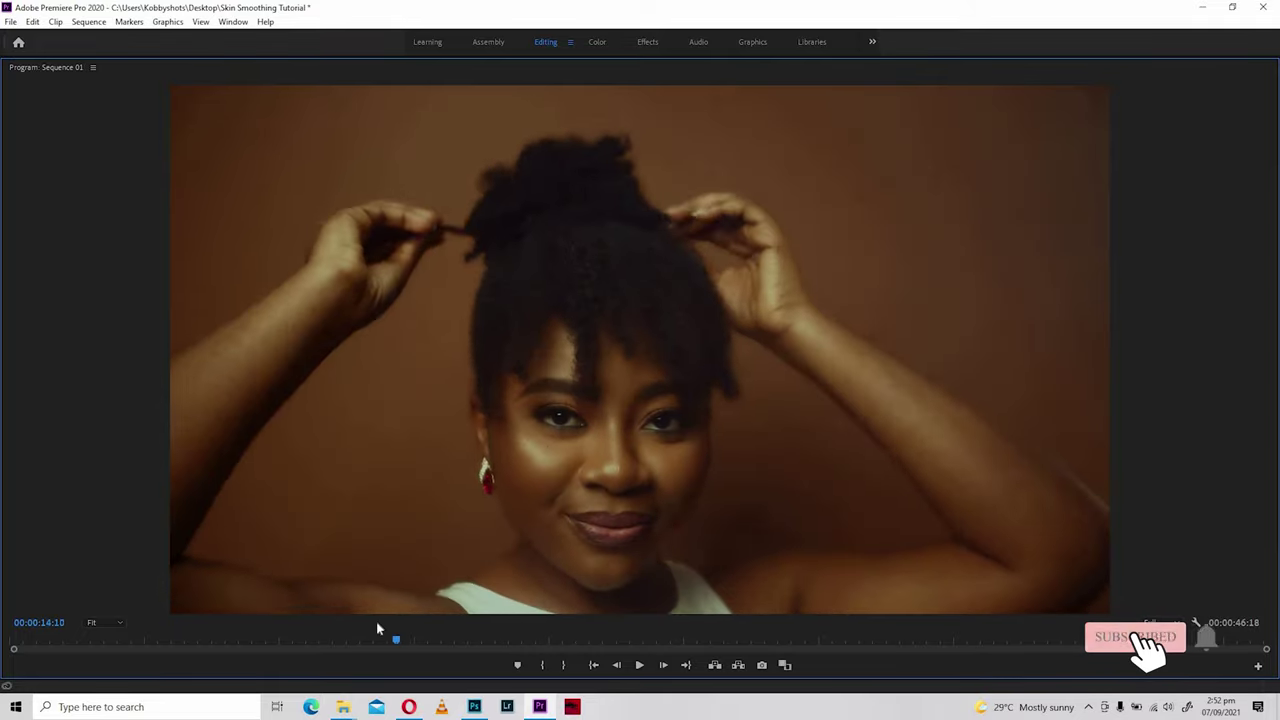
key("l")
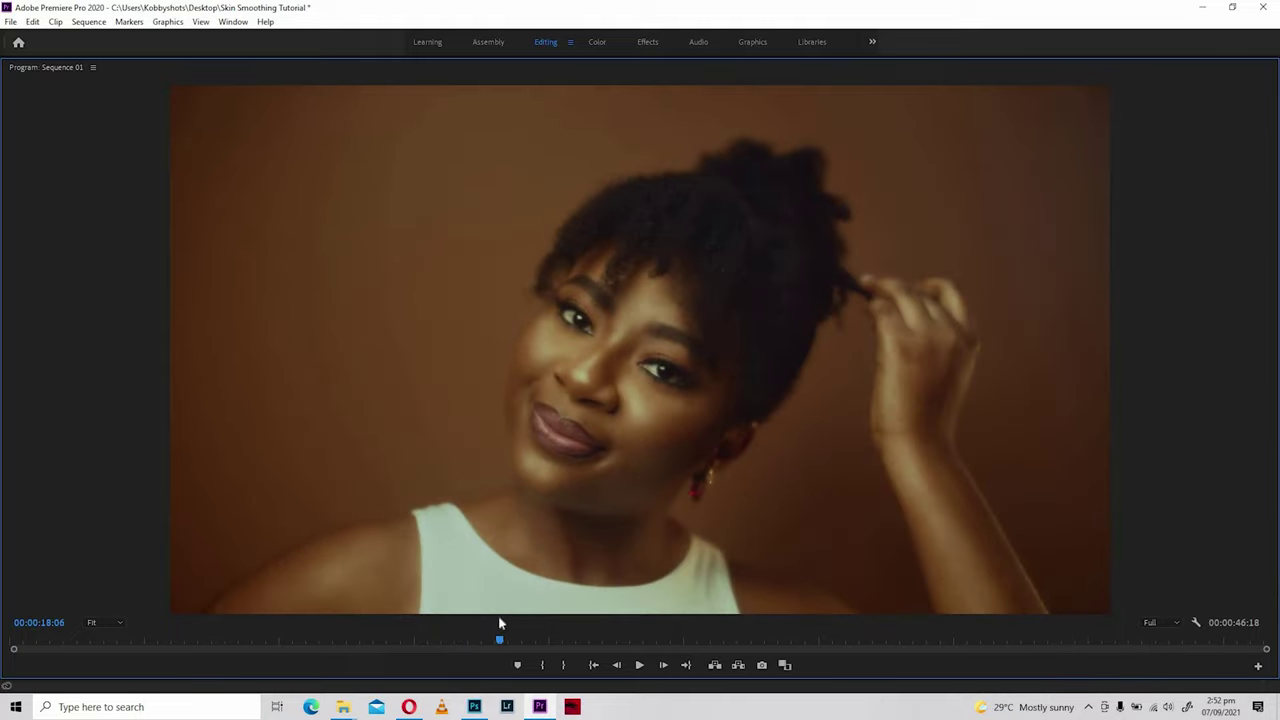
left_click(495, 630)
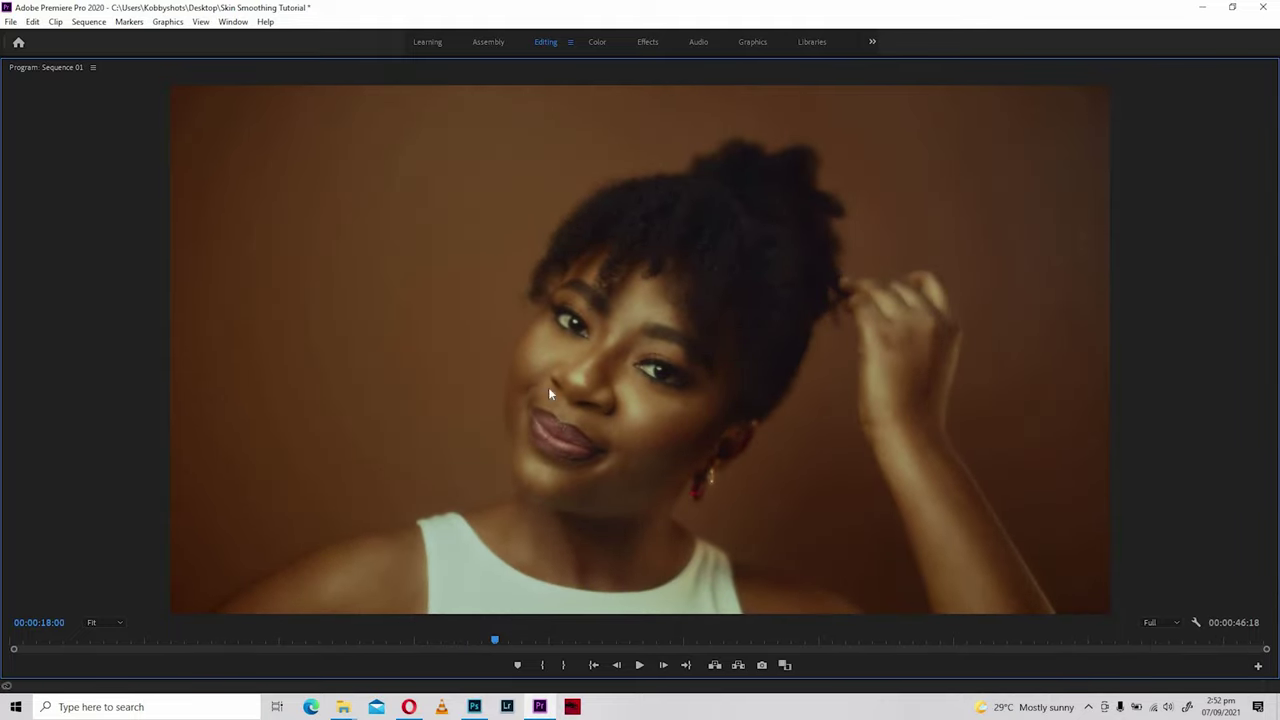
Lower Cosmo II's Skin Smooth to 27.76% and check the woman's skin in the enlarged preview.
key("grave")
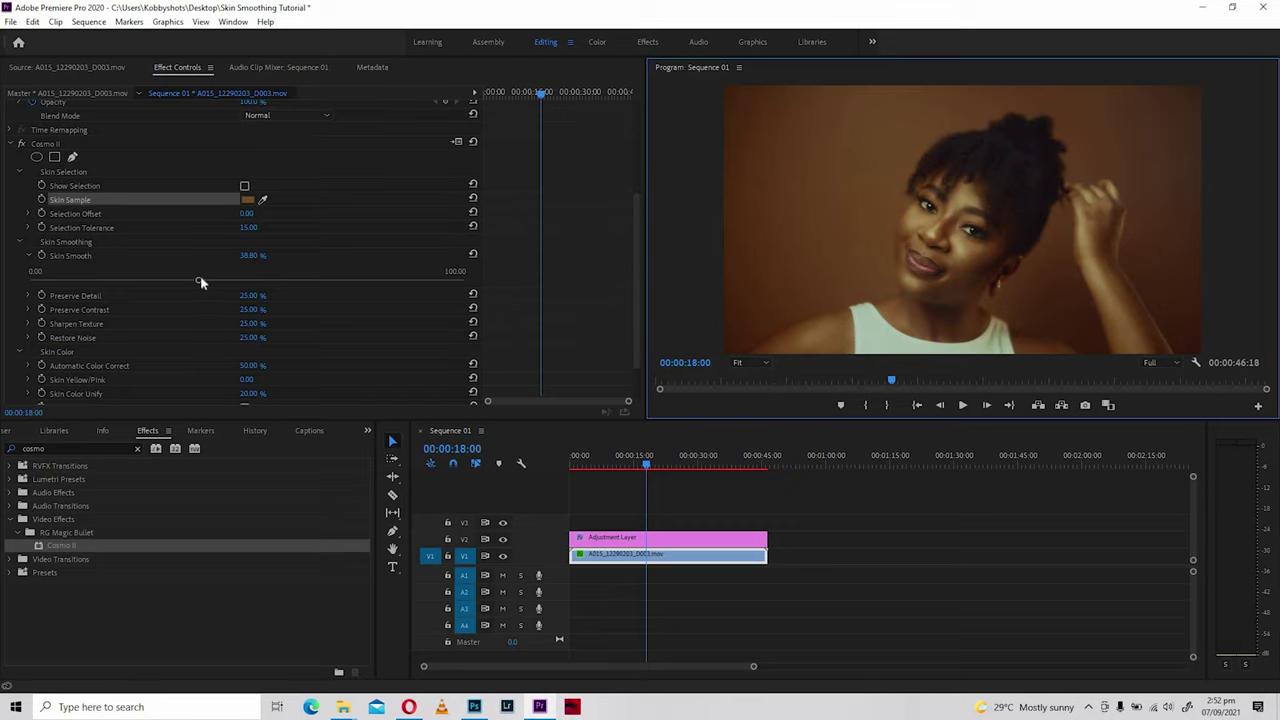
left_click_drag(198, 282, 150, 282)
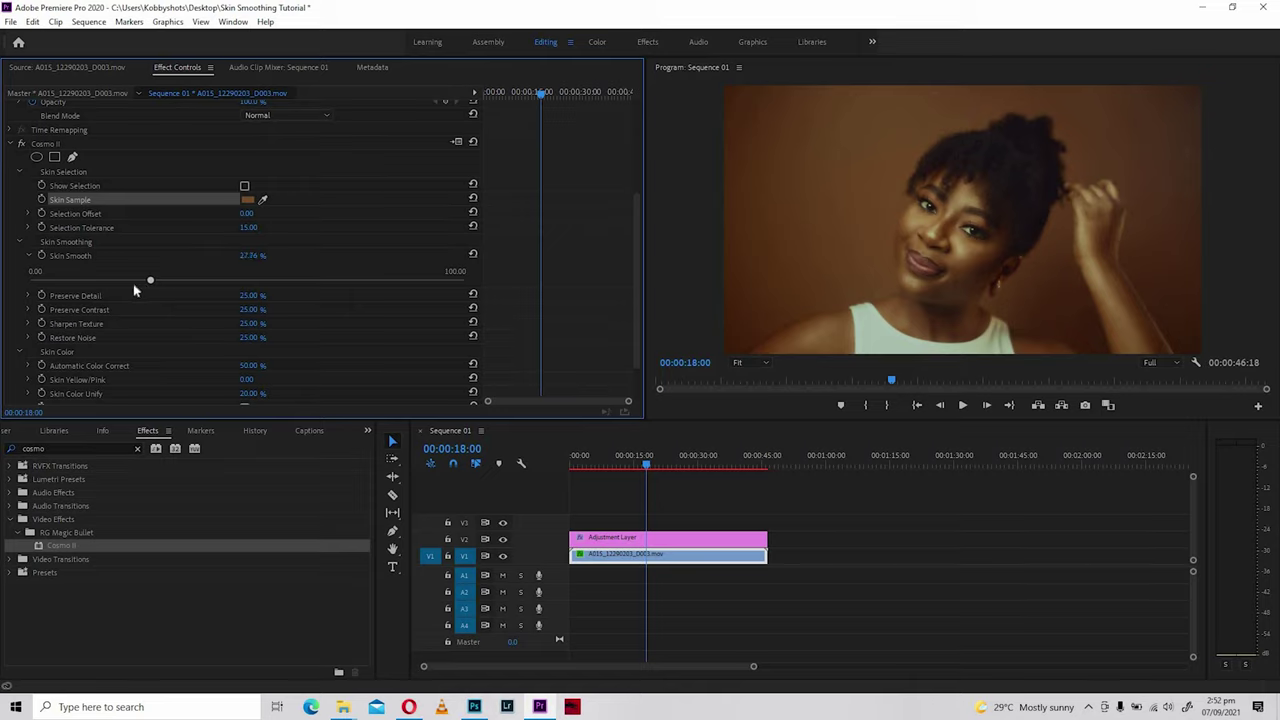
left_click(880, 214)
key("grave")
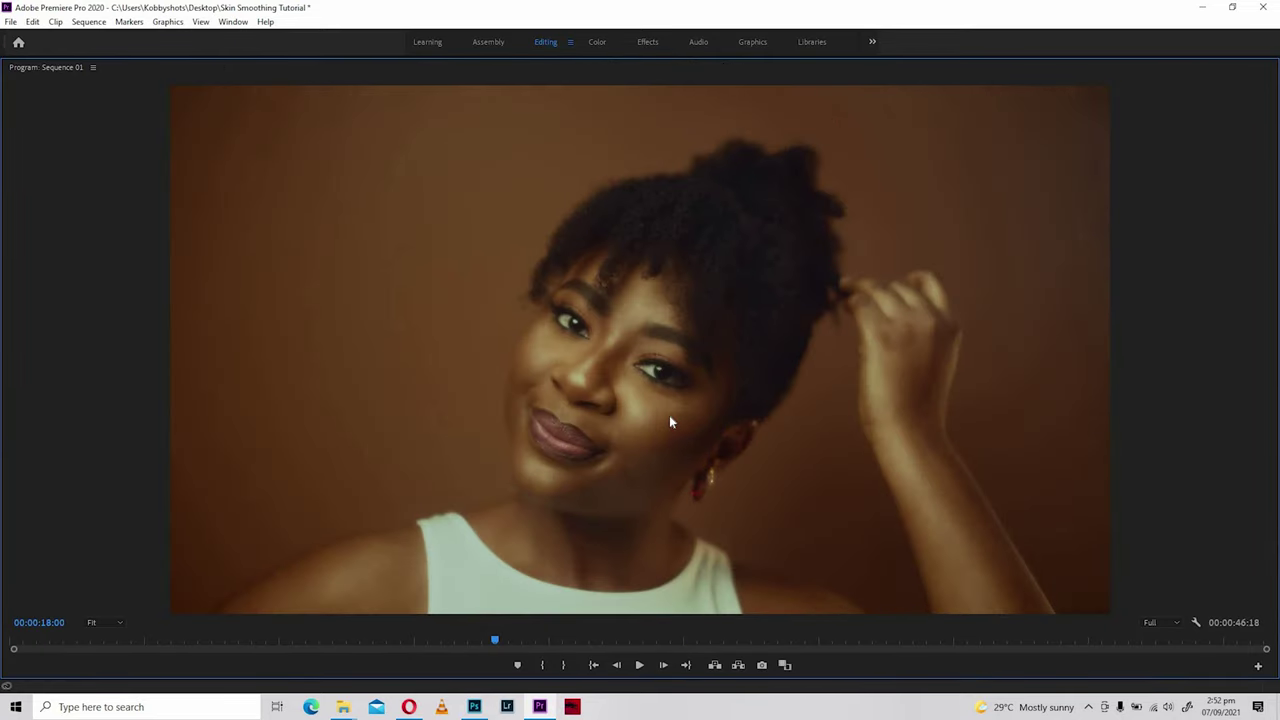
key("grave")
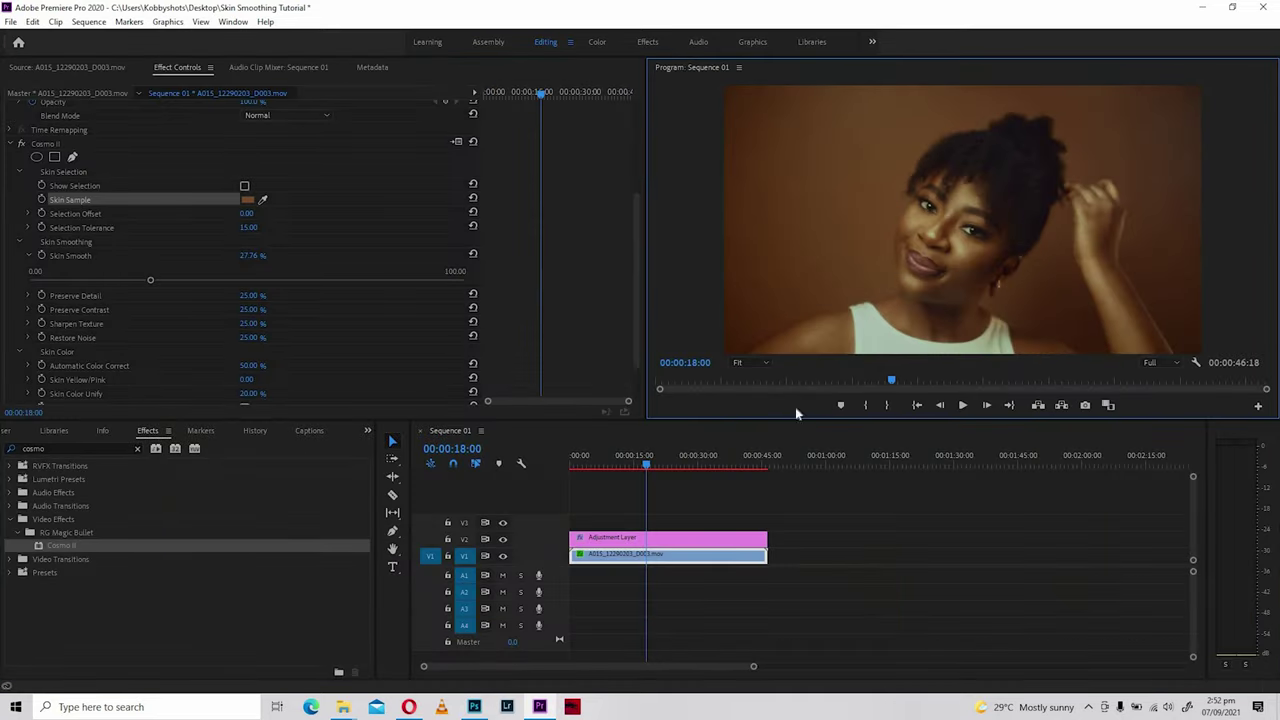
Go to 00:00:19:07 in the sequence and inspect the smoothed face in the enlarged preview.
left_click(659, 465)
mouse_move(659, 465)
left_mouse_down()
mouse_move(674, 466)
mouse_move(639, 466)
mouse_move(652, 476)
left_mouse_up()
left_click(934, 284)
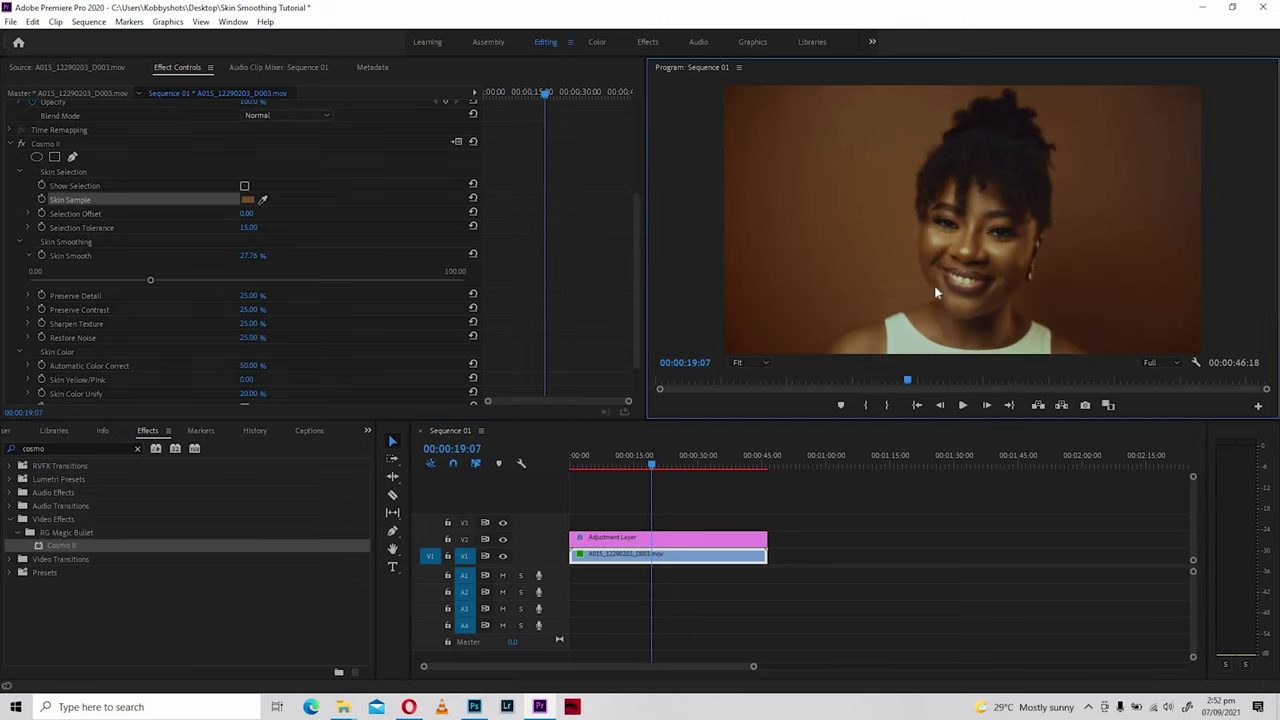
key("grave")
key("grave")
Compare the frame with Cosmo II switched off and on several times, and inspect the smoothed face enlarged.
left_click(22, 144)
left_click(22, 144)
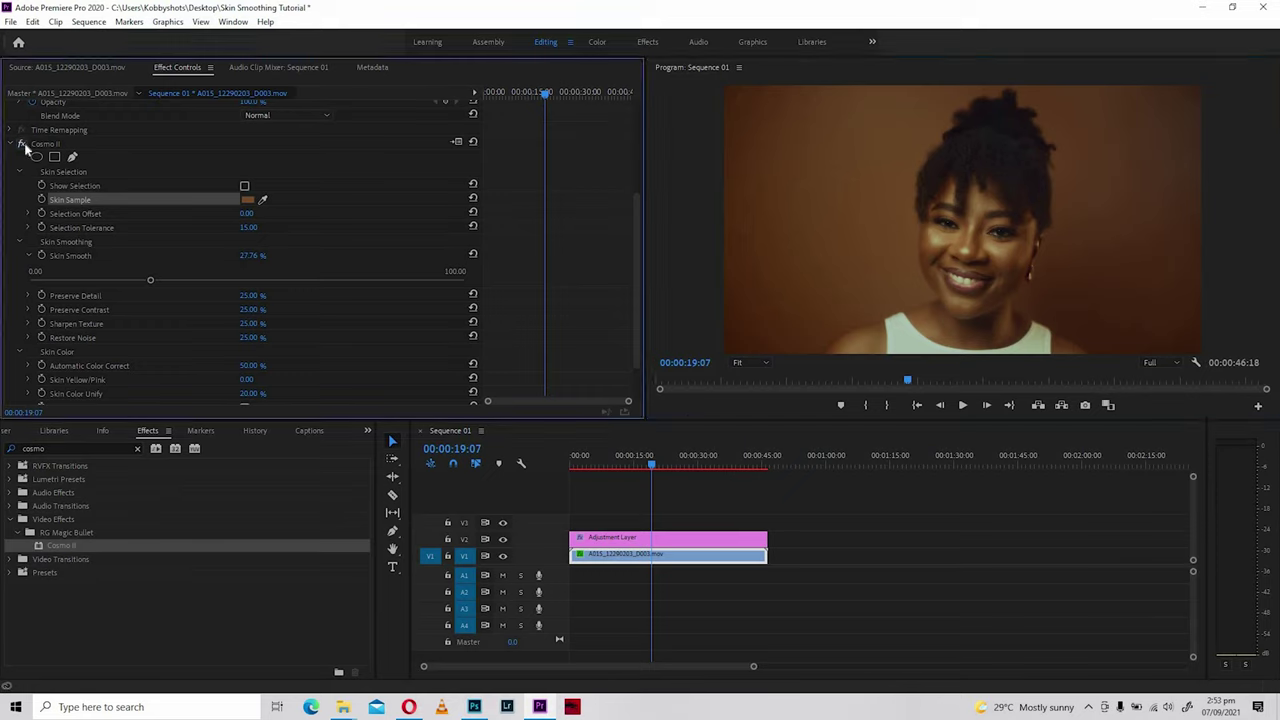
left_click(22, 144)
left_click(22, 144)
left_click(22, 144)
left_click(22, 144)
left_click(22, 144)
left_click(22, 144)
left_click(865, 216)
key("grave")
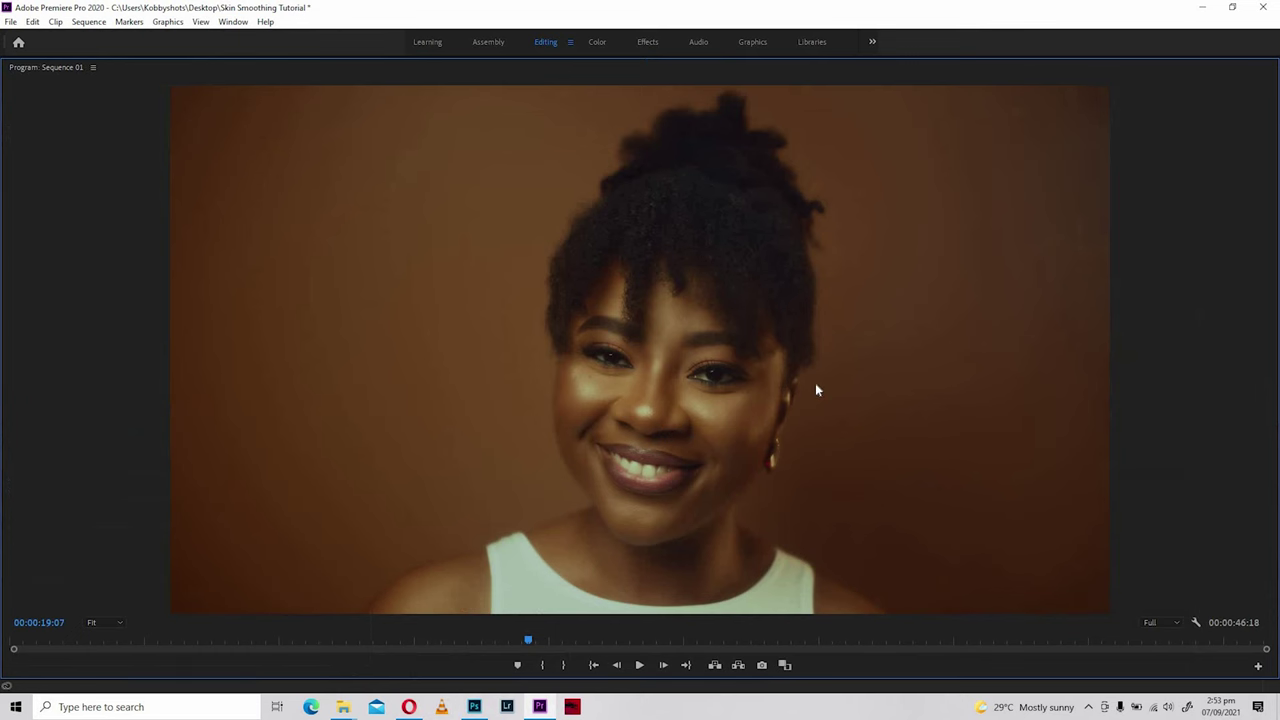
key("grave")
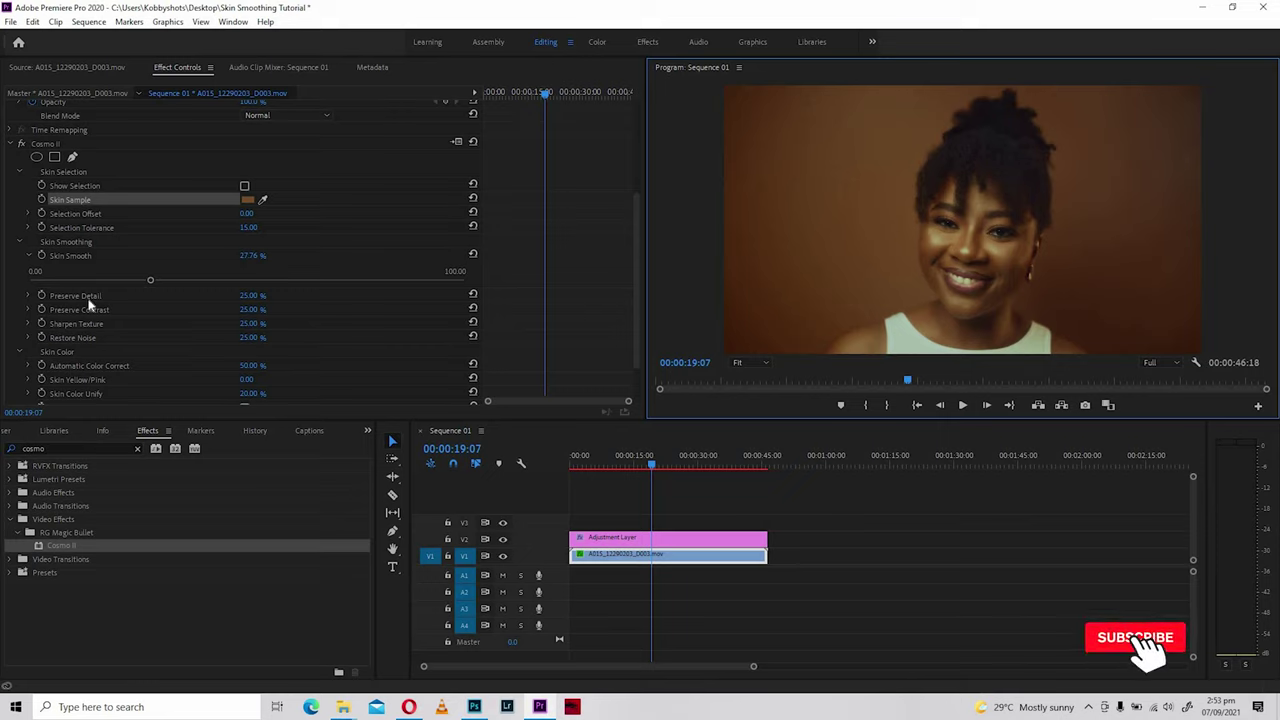
Raise Cosmo II's Preserve Detail to 55.67%, checking an intermediate setting in the enlarged preview.
left_click(30, 297)
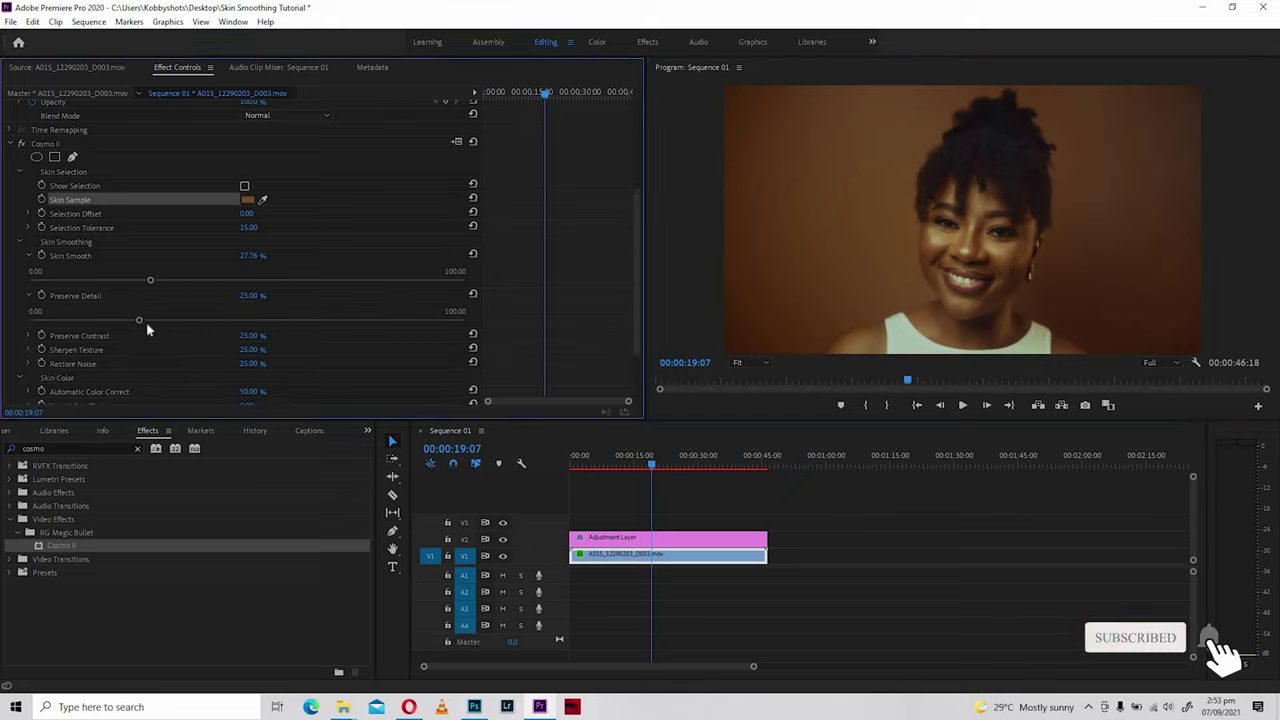
left_click_drag(149, 320, 194, 329)
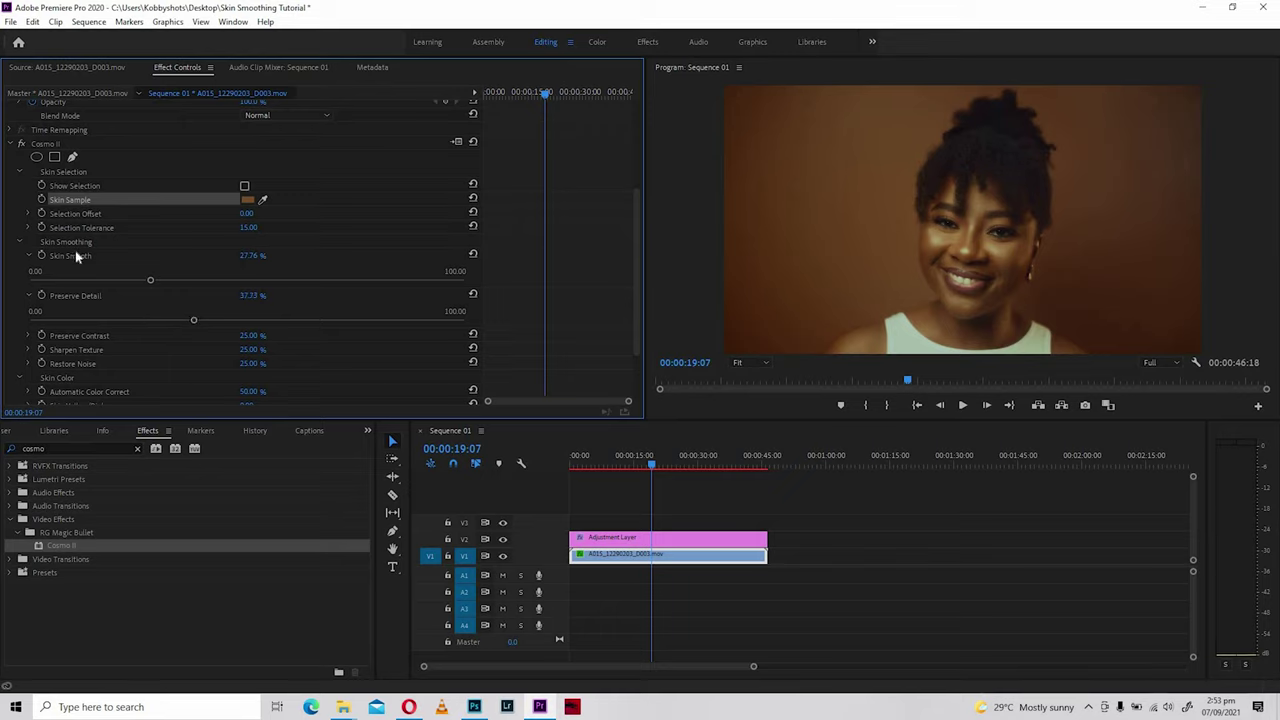
left_click(948, 239)
key("grave")
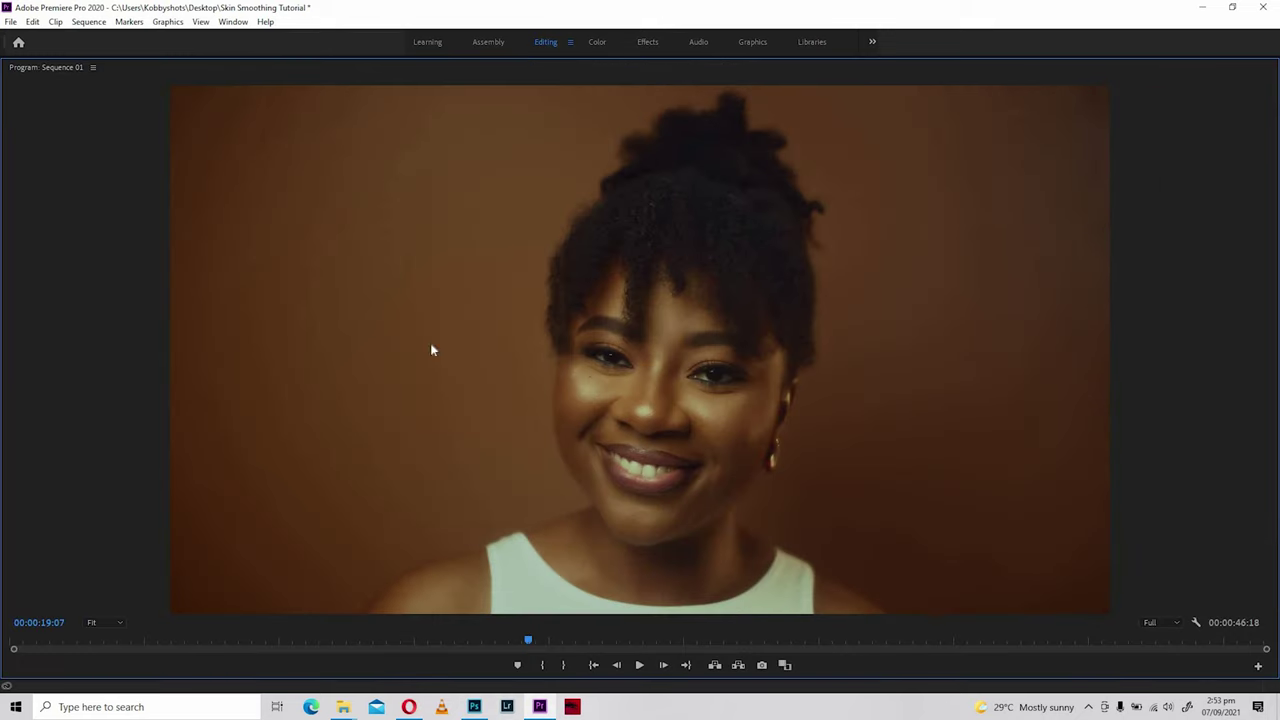
key("grave")
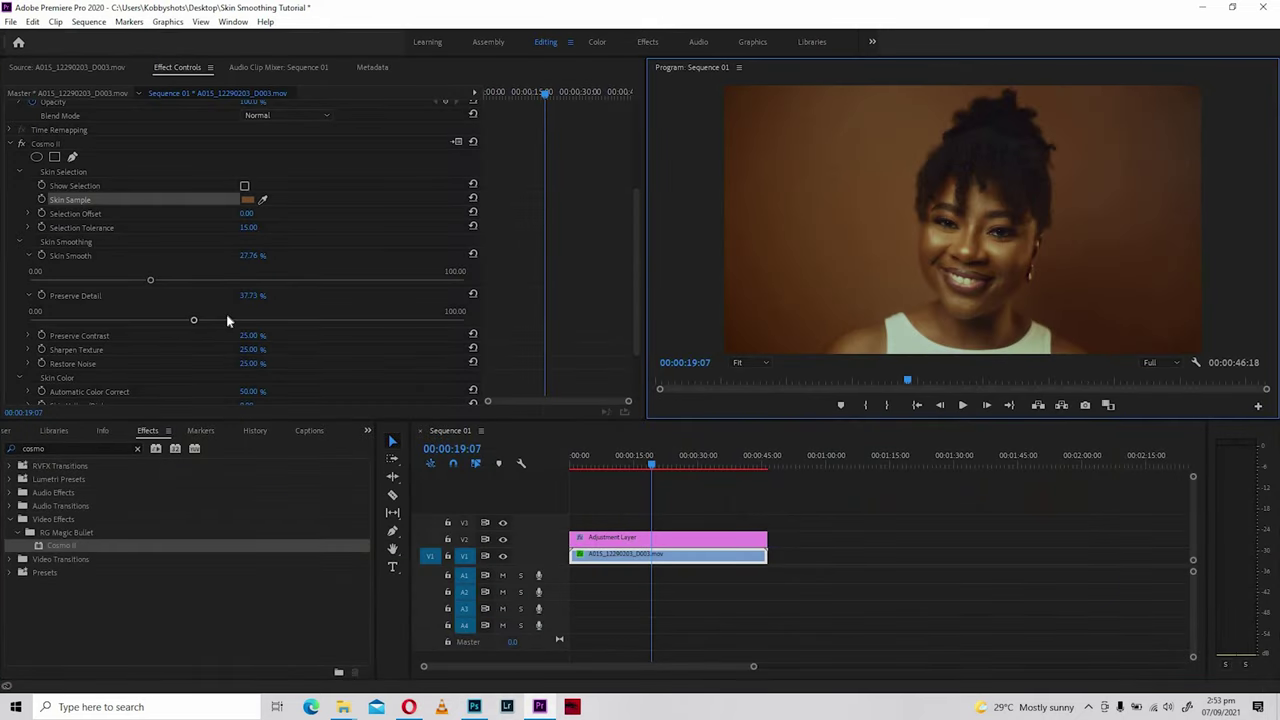
left_click_drag(227, 320, 303, 335)
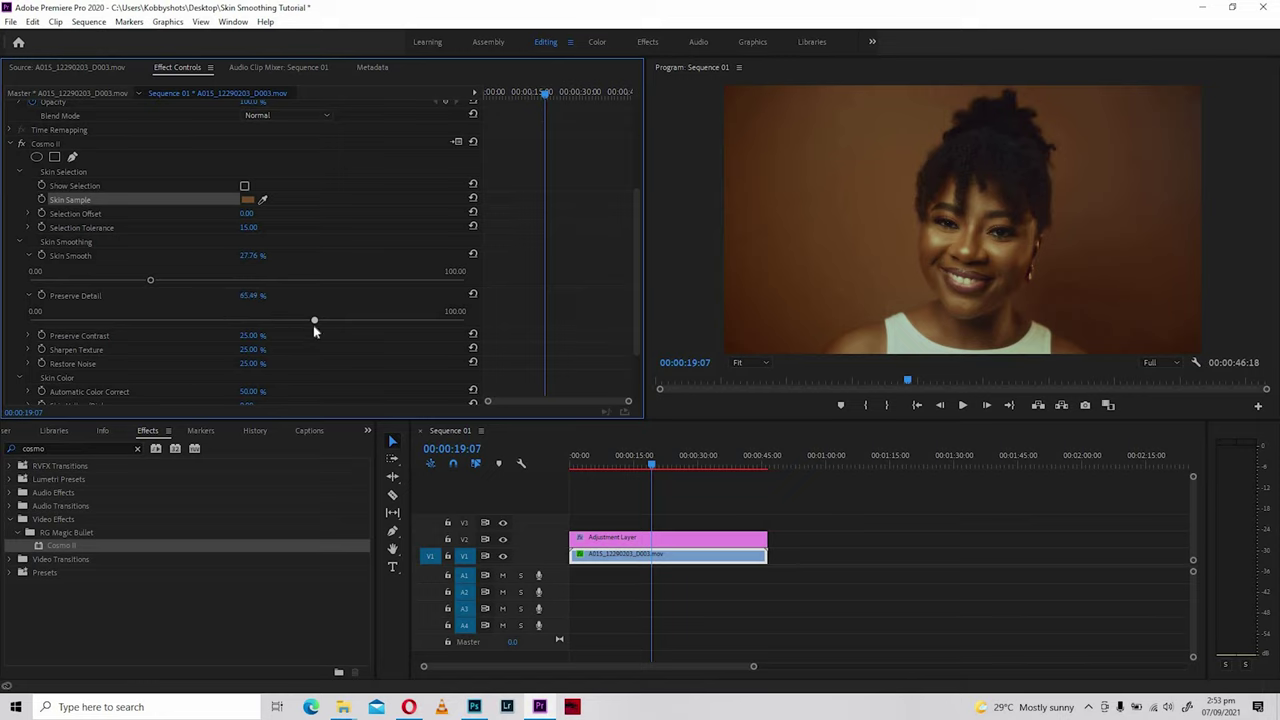
left_click_drag(277, 333, 245, 327)
left_click_drag(172, 287, 100, 281)
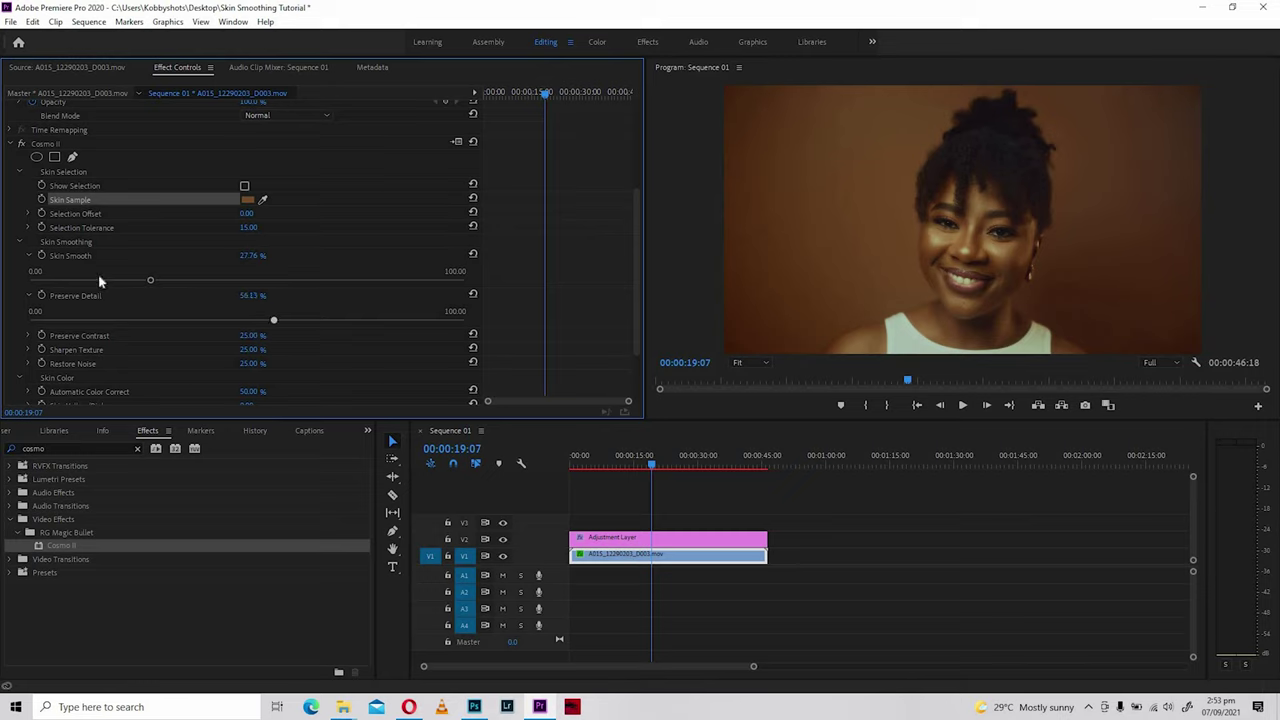
Raise Cosmo II's Preserve Contrast to 42.64%.
left_click(28, 337)
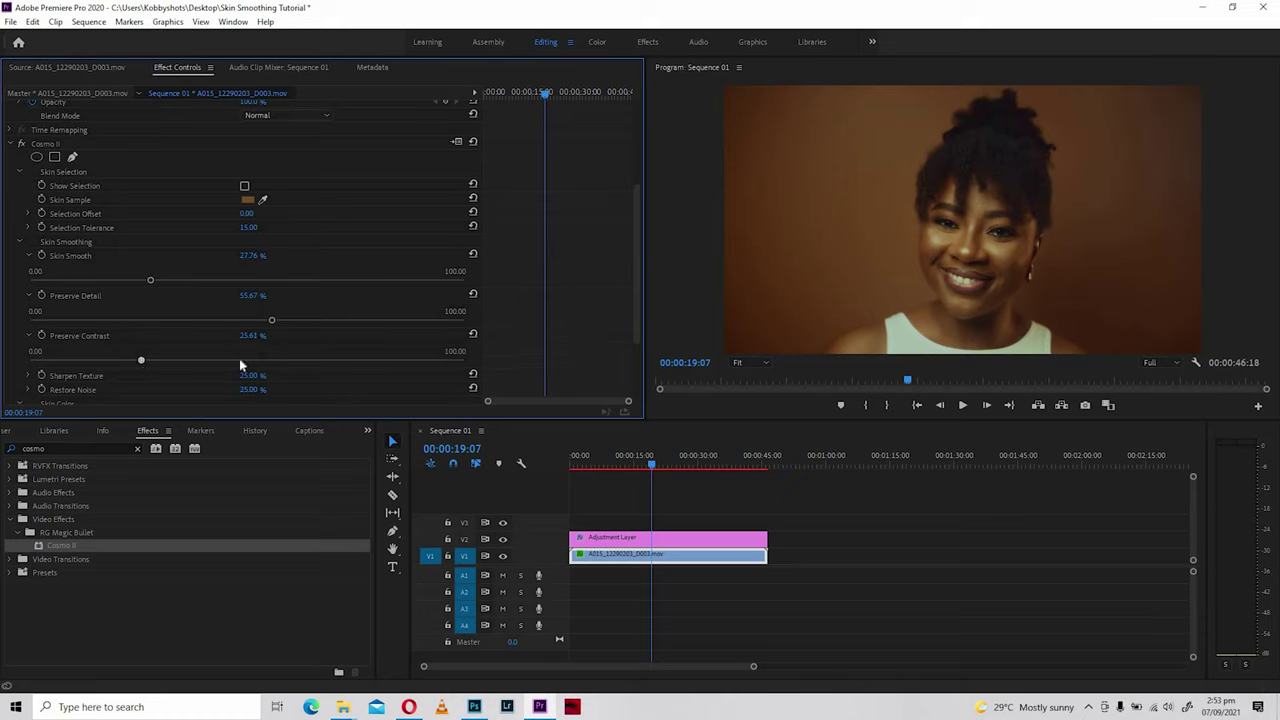
left_click(184, 361)
left_click(214, 360)
Raise Cosmo II's Sharpen Texture to 62.12% and check the face in the enlarged preview.
left_click(29, 376)
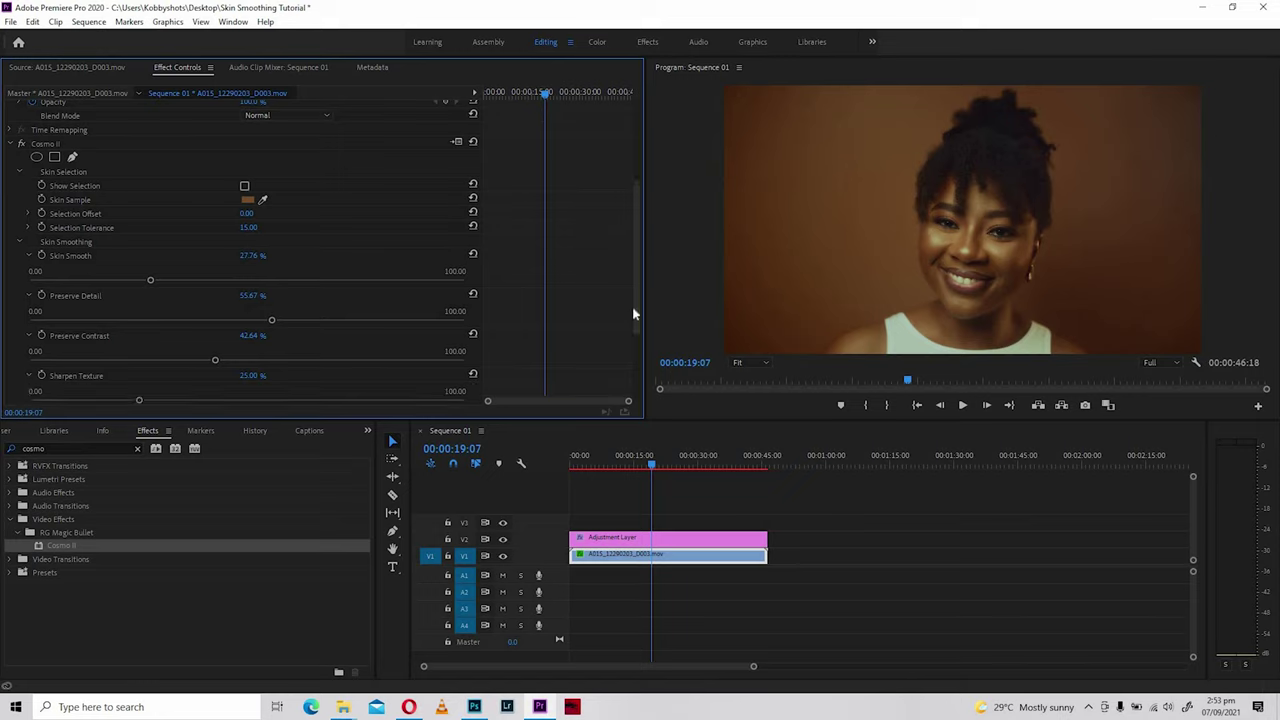
scroll(633, 314, "down", 3)
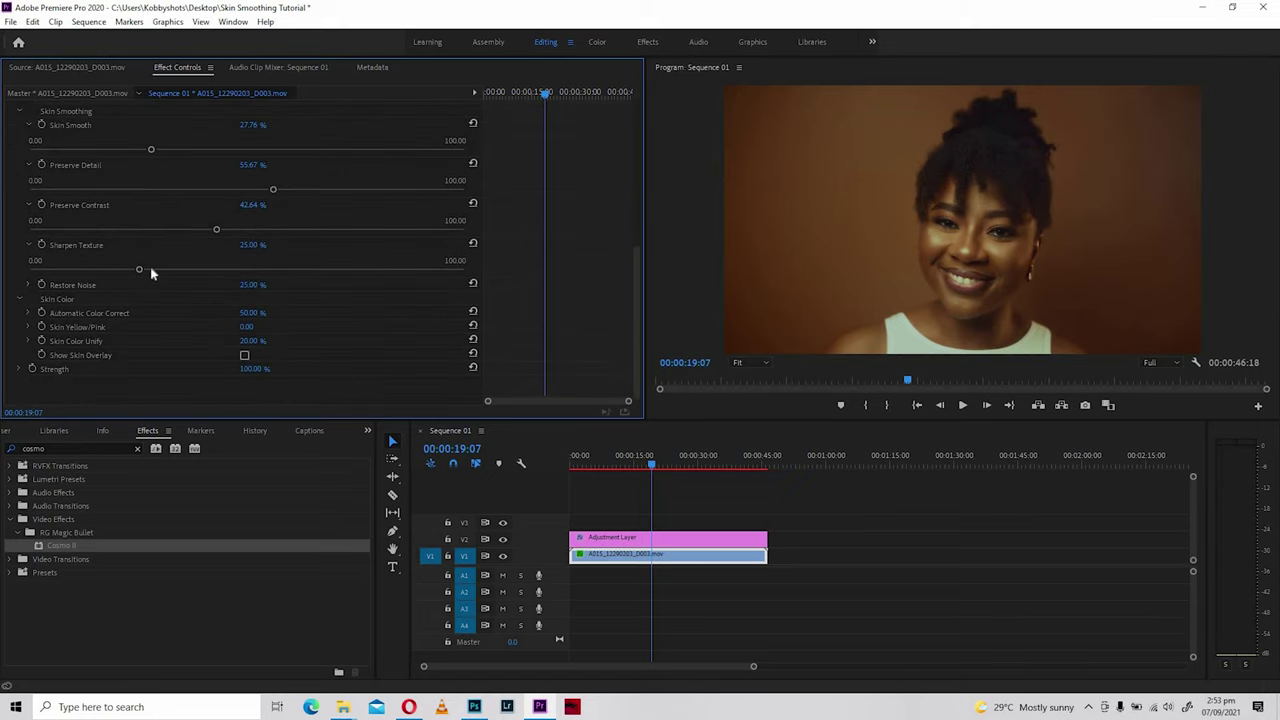
left_click_drag(140, 269, 299, 269)
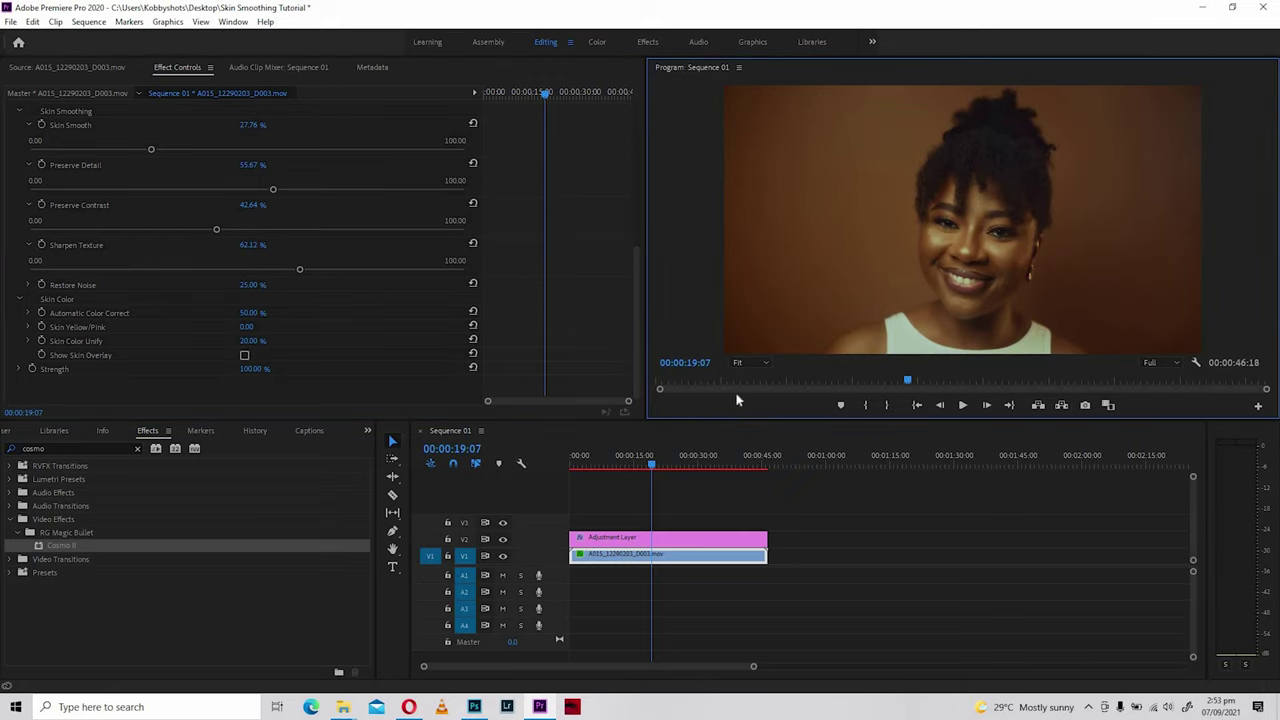
key("grave")
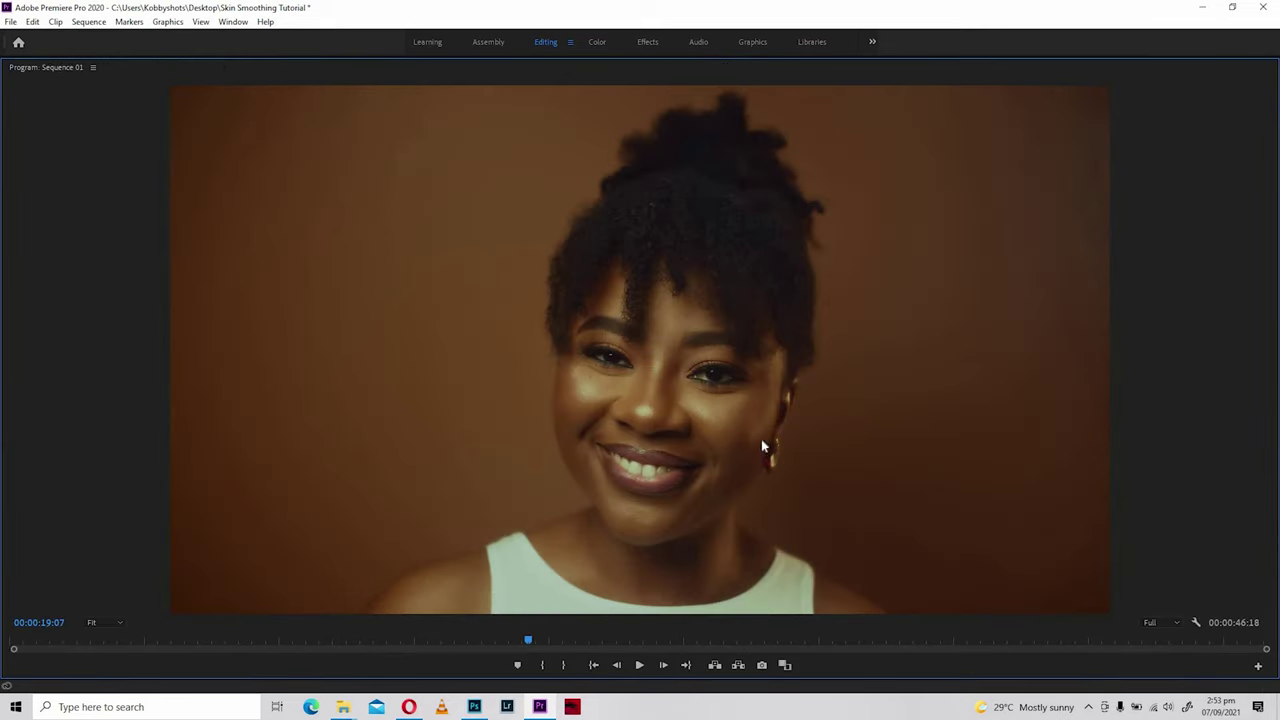
key("grave")
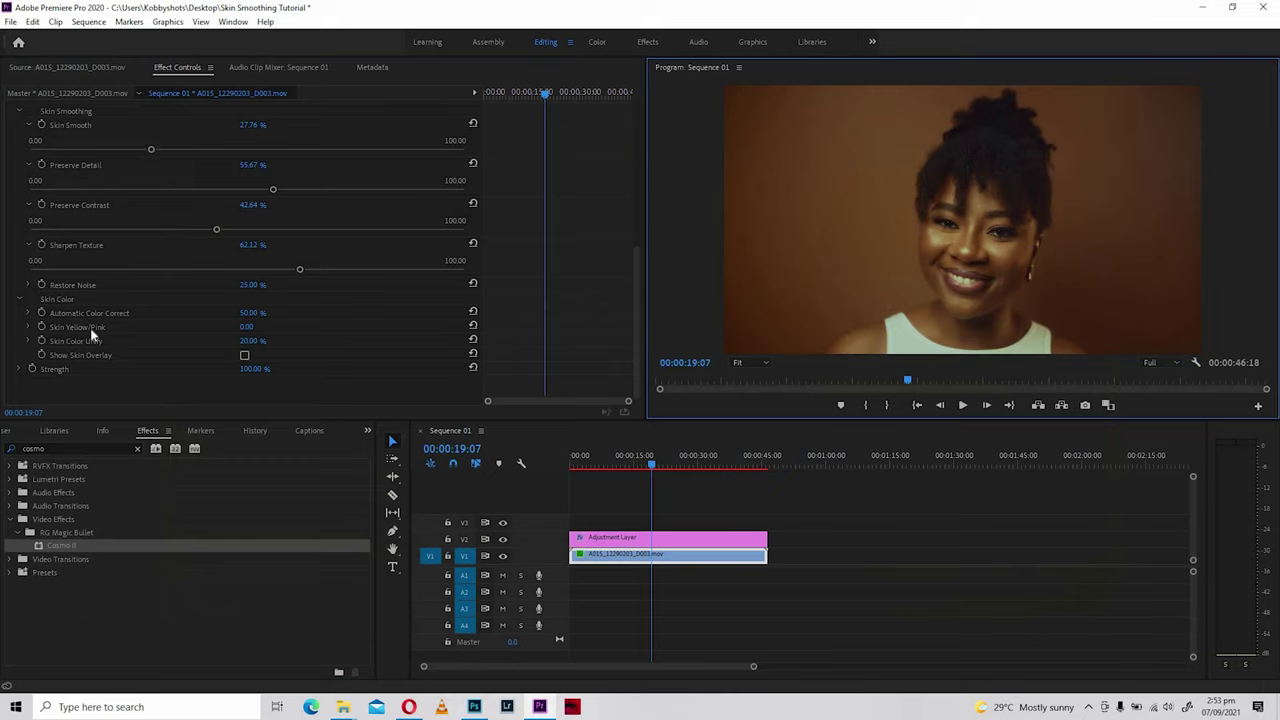
Raise Cosmo II's Restore Noise to 49.23% and review the footage up to about 00:00:28:18 in the enlarged preview.
left_click(28, 285)
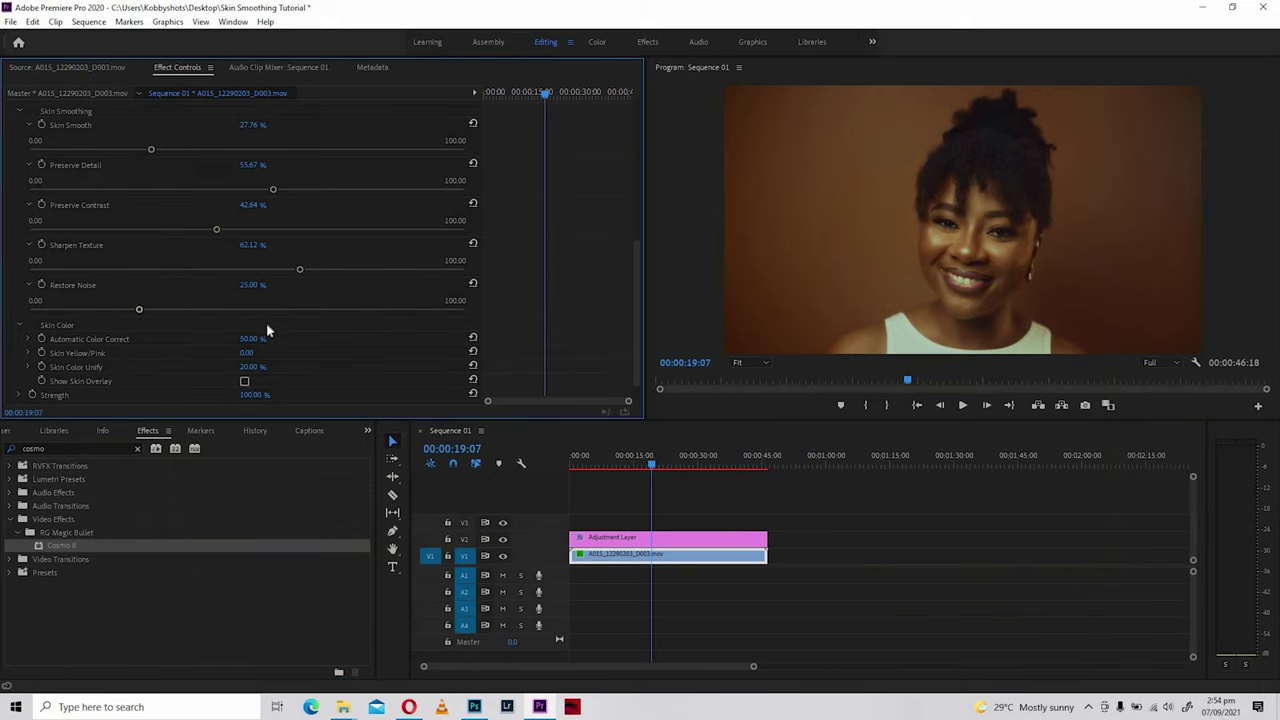
left_click_drag(267, 310, 243, 309)
key("grave")
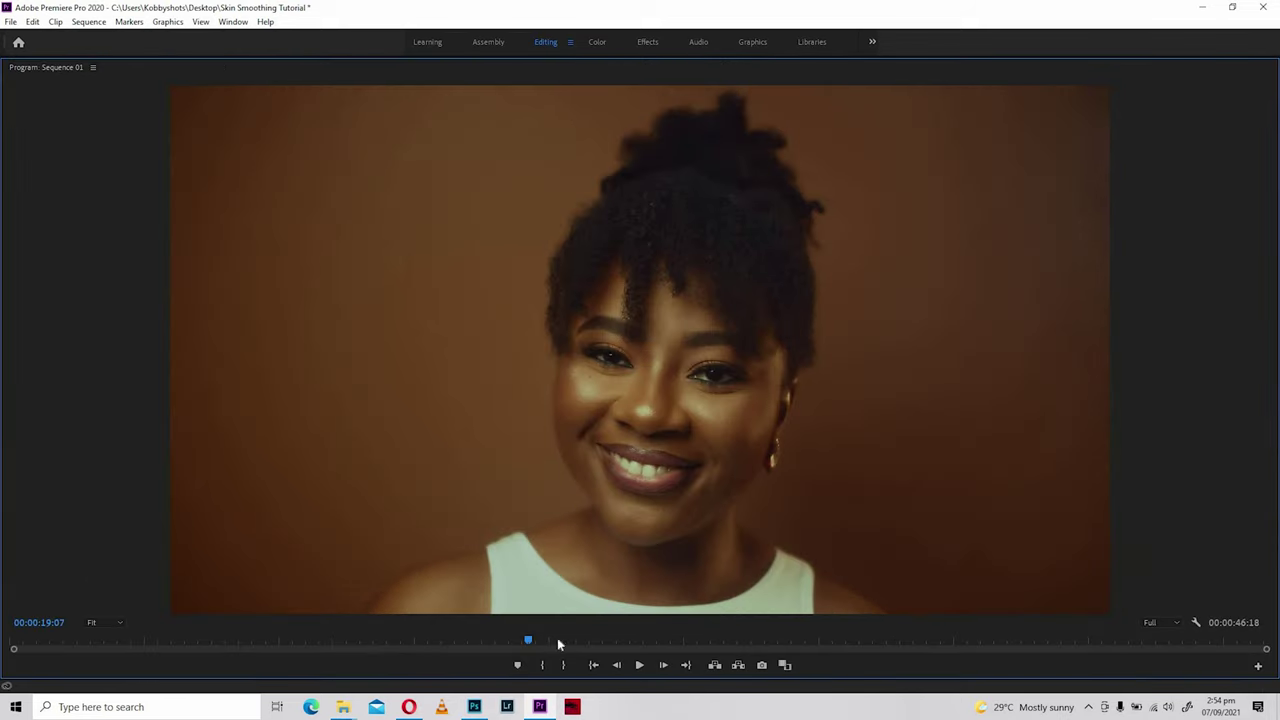
left_click_drag(627, 643, 783, 622)
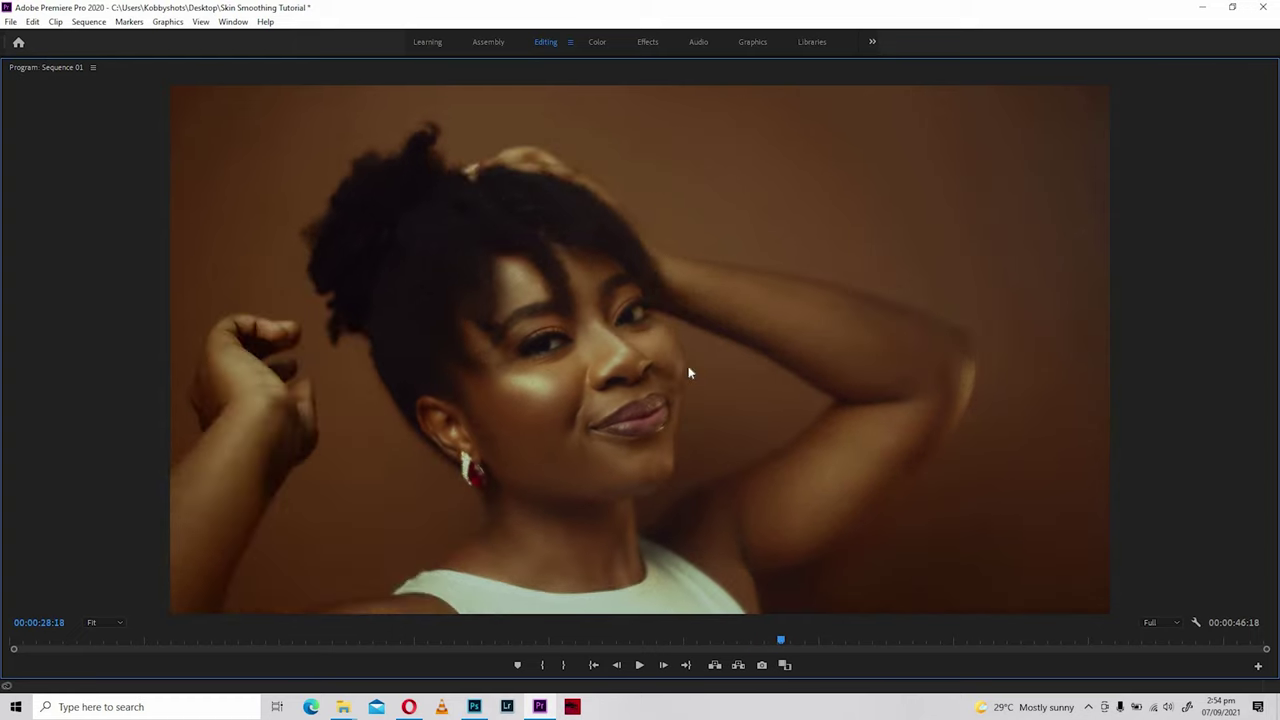
key("grave")
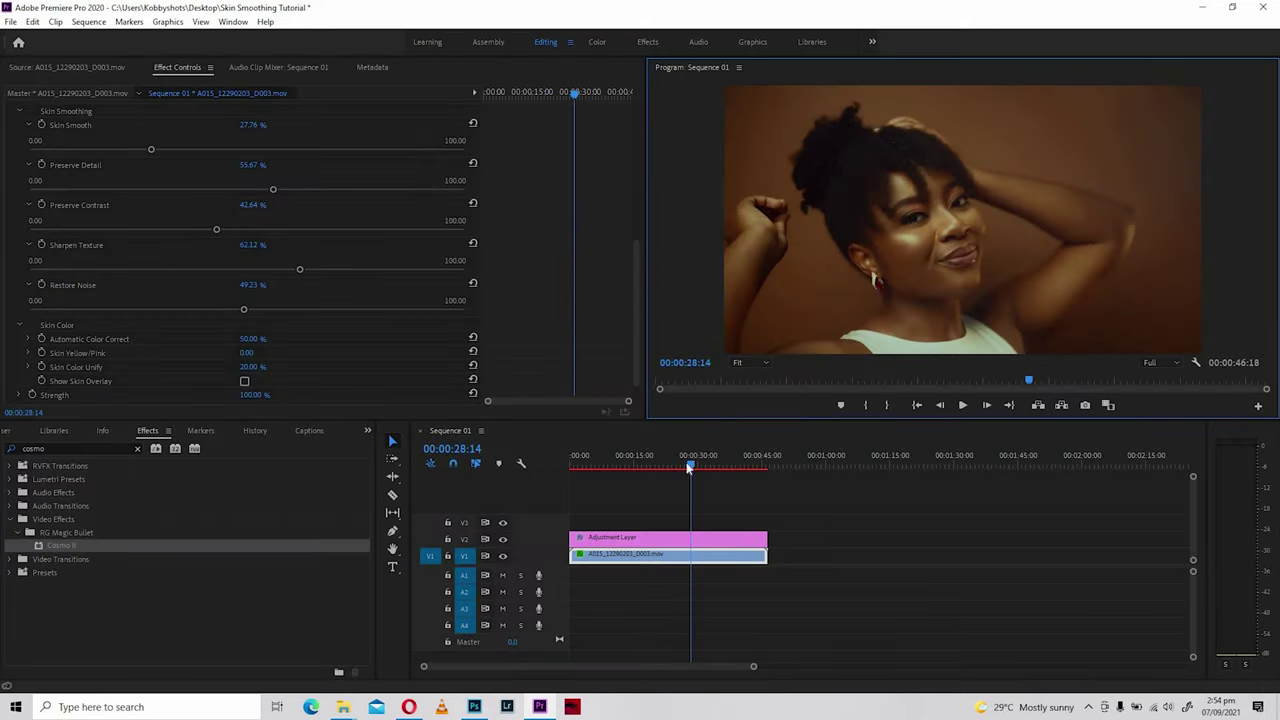
left_click(637, 463)
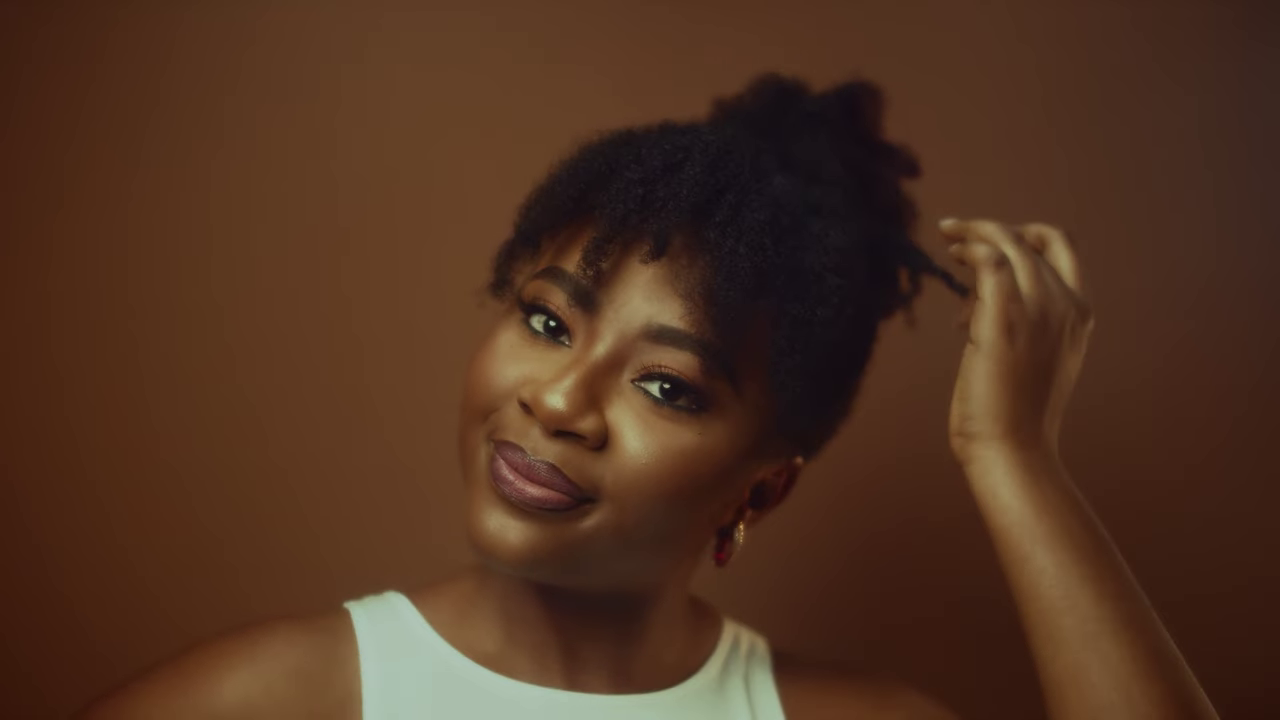